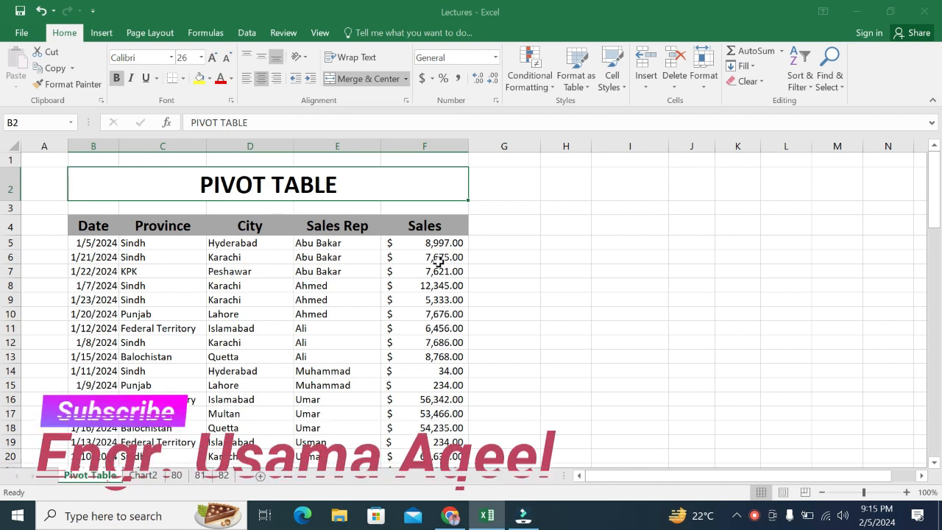
Step: Examine the sales records from the first rows down past the end of the data and back up
click(394, 249)
key(Down)
key(Down)
key(Down)
key(Down)
key(Down)
key(Down)
key(Down)
key(Down)
key(Down)
key(Down)
key(Down)
key(Down)
key(Down)
key(Down)
key(Down)
key(Down)
key(Down)
key(Down)
key(Down)
key(Down)
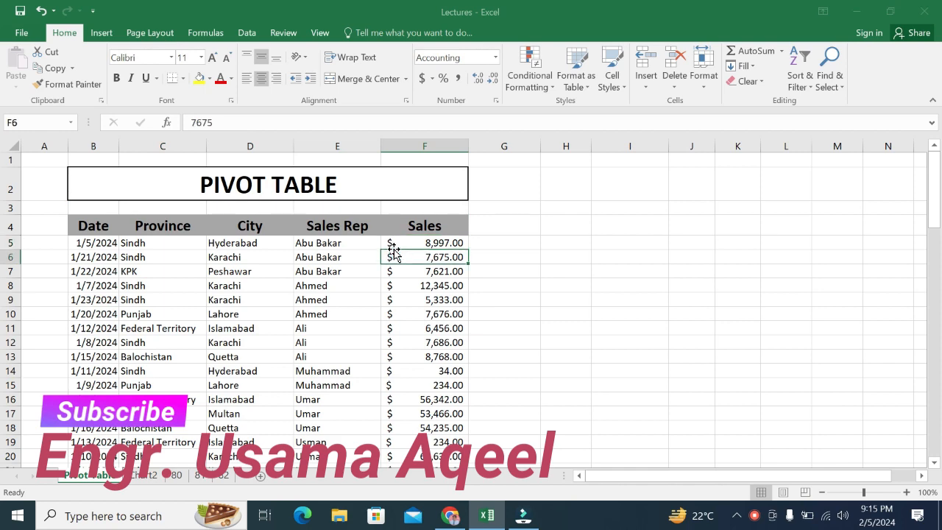
key(Down)
key(Down)
key(Down)
key(Down)
key(Down)
key(Down)
key(Down)
key(Down)
key(Down)
key(Down)
key(Down)
key(Down)
key(Down)
key(Down)
key(Down)
key(Down)
key(Down)
key(Down)
key(Down)
key(Down)
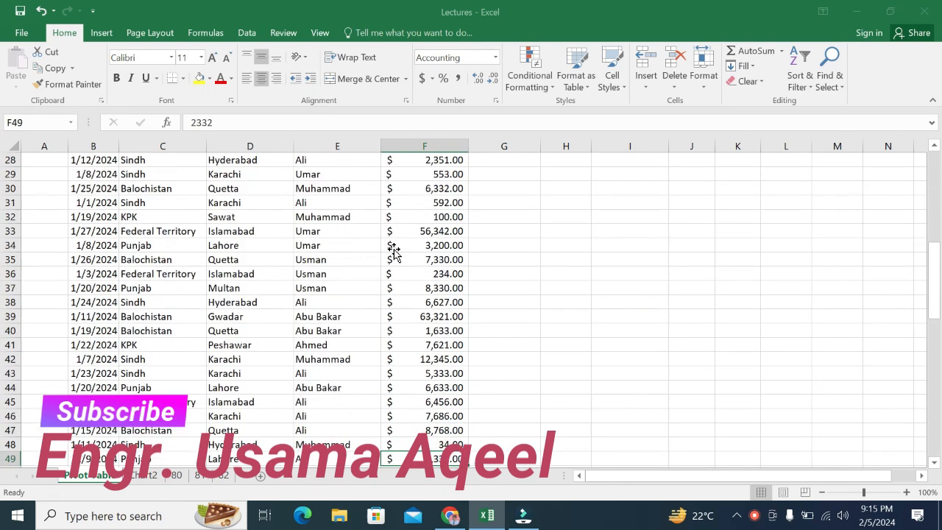
key(Down)
key(Down)
key(Down)
key(Down)
key(Down)
key(Down)
key(Down)
key(Down)
key(Down)
key(Down)
key(Down)
key(Down)
key(Down)
key(Down)
key(Down)
key(Down)
key(Down)
key(Down)
key(Down)
key(Down)
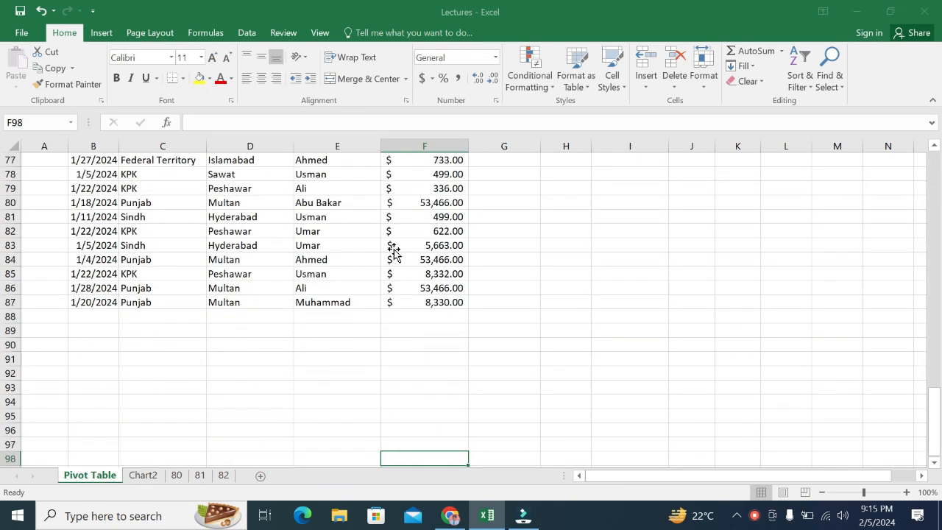
key(Up)
key(Up)
key(Up)
key(Up)
key(Up)
key(Up)
key(Up)
key(Up)
key(Up)
key(Up)
key(Up)
key(Up)
key(Up)
key(Up)
key(Up)
key(Up)
key(Up)
key(Up)
key(Up)
key(Up)
key(Up)
key(Up)
key(Up)
key(Up)
key(Up)
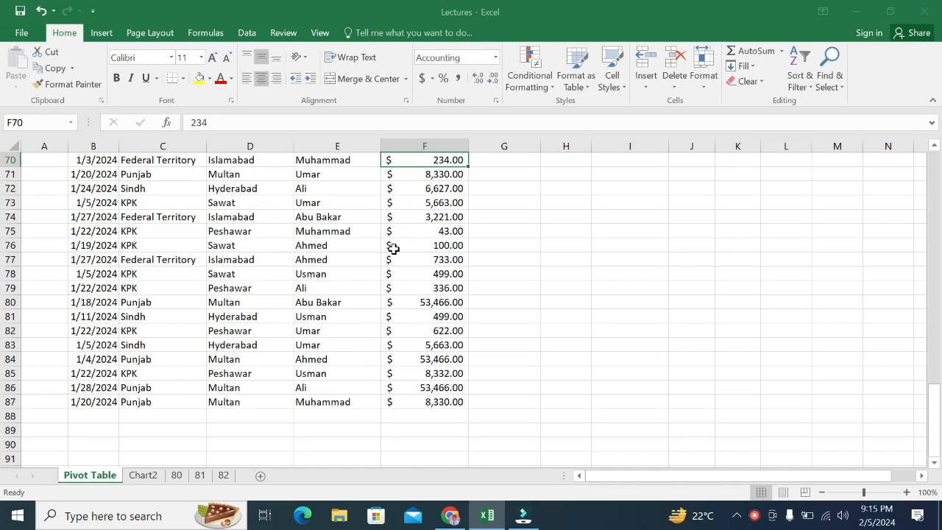
key(Up)
key(Up)
key(Up)
key(Up)
key(Up)
key(Up)
key(Up)
key(Up)
key(Up)
key(Up)
key(Up)
key(Up)
key(Up)
key(Up)
key(Up)
key(Up)
key(Up)
key(Up)
key(Up)
key(Up)
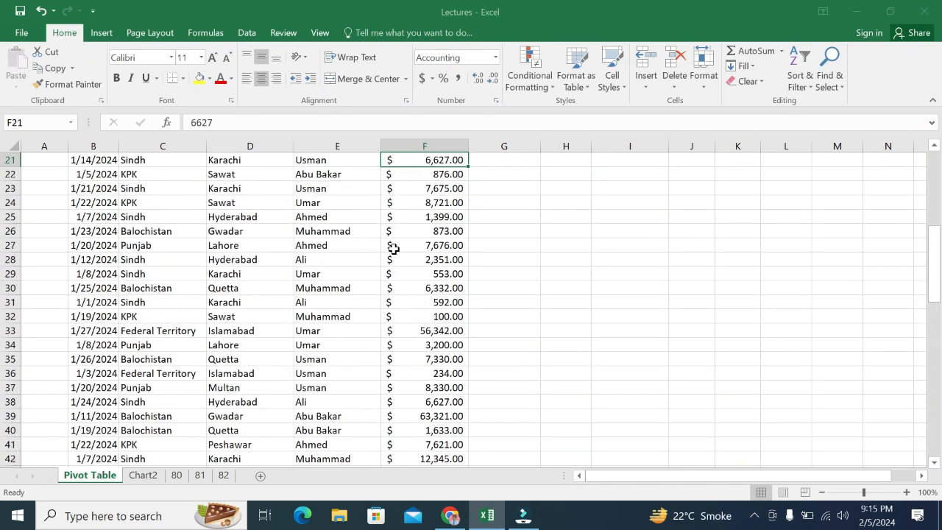
Step: Examine the column headings from Province to Sales and a few city, province and sales rep entries
key(Left)
key(Left)
key(Left)
key(Left)
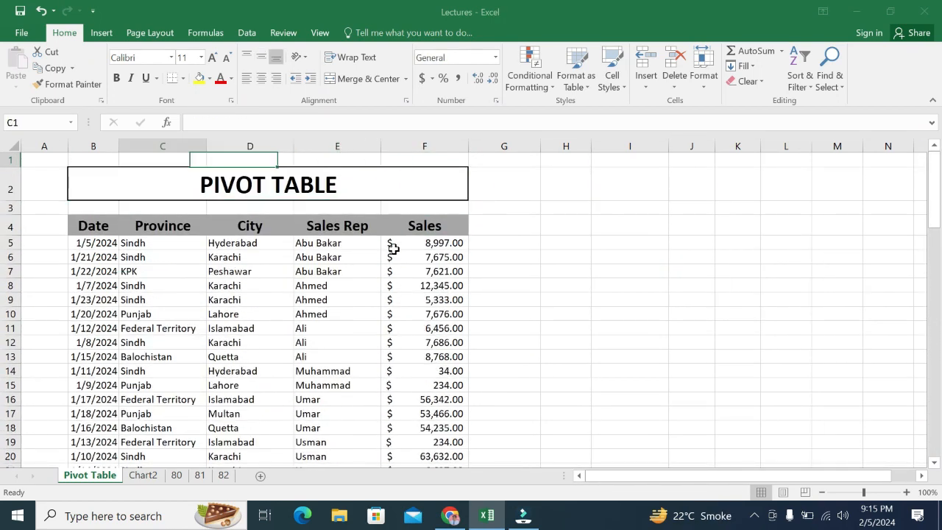
key(Down)
key(Down)
key(Down)
key(Right)
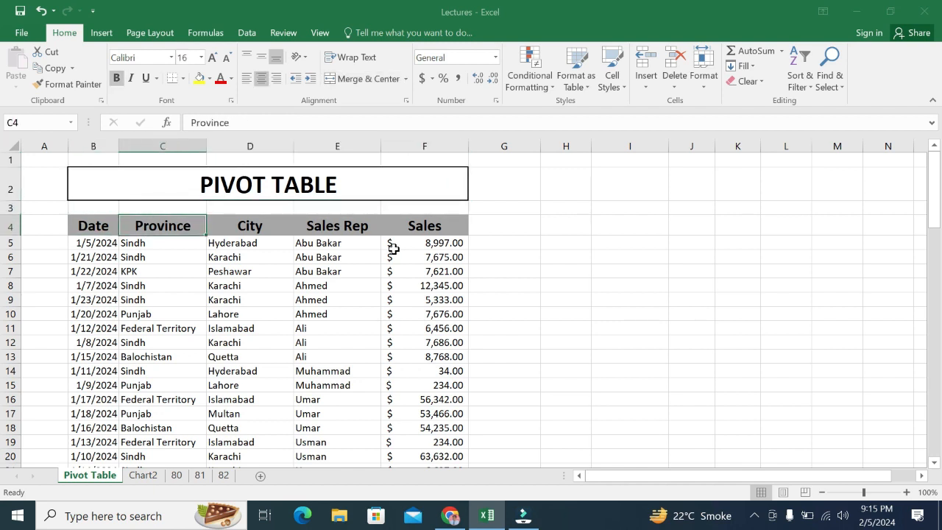
key(Right)
key(Right)
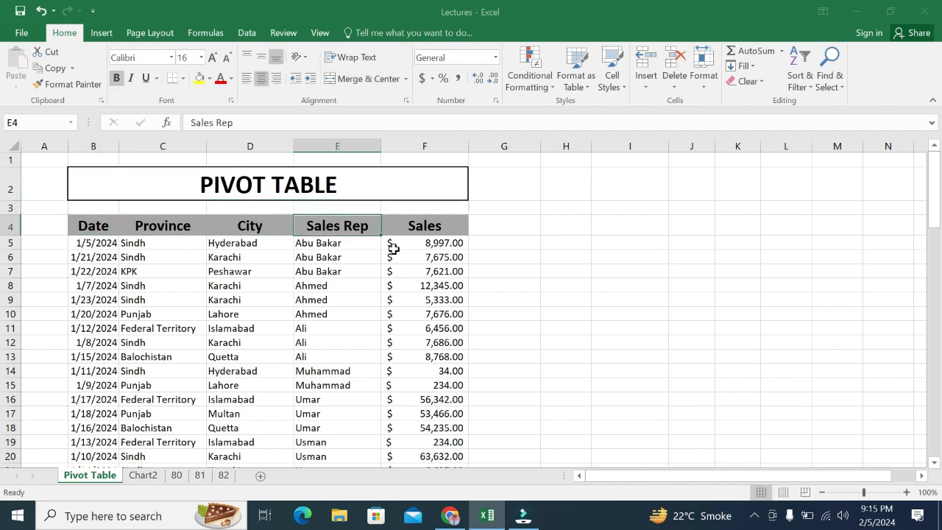
key(Right)
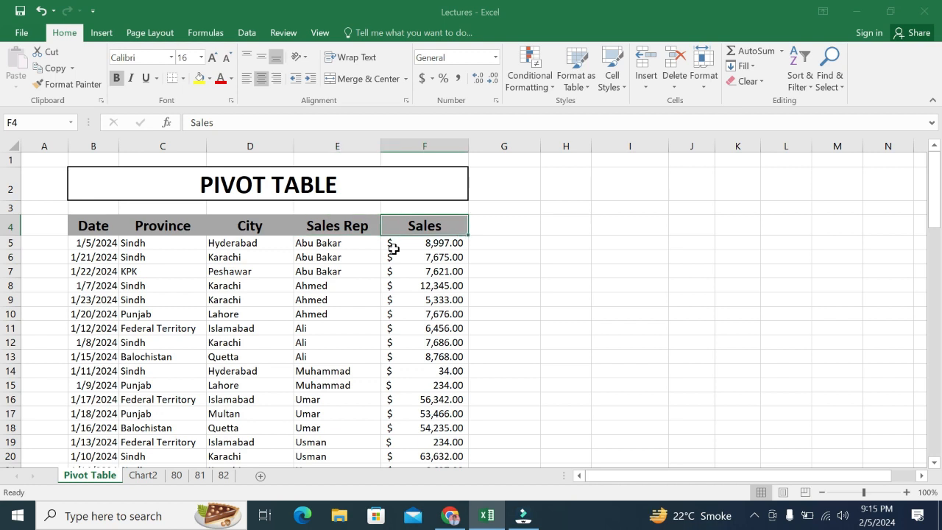
click(273, 323)
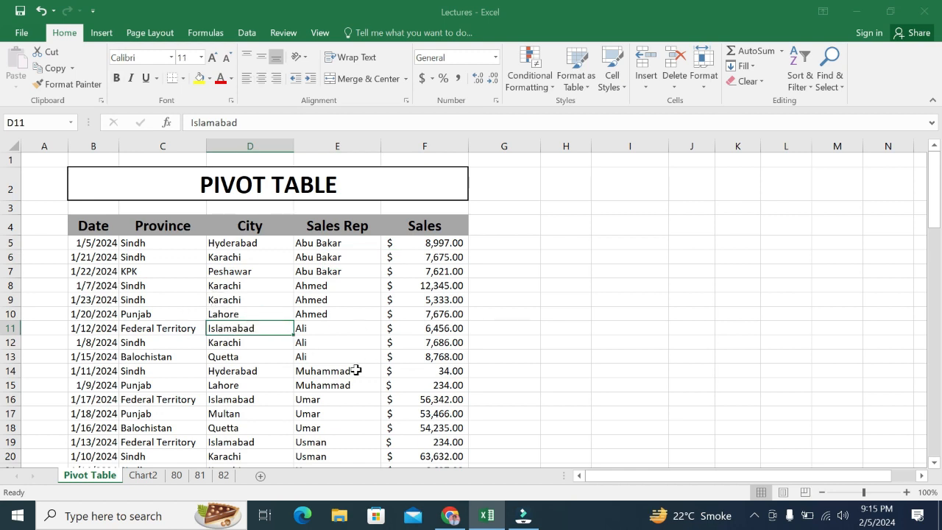
click(200, 370)
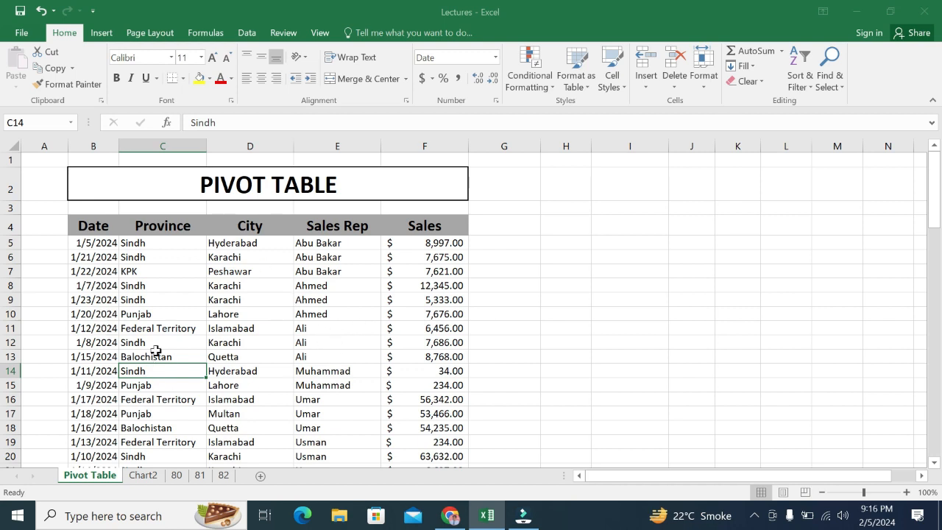
click(305, 287)
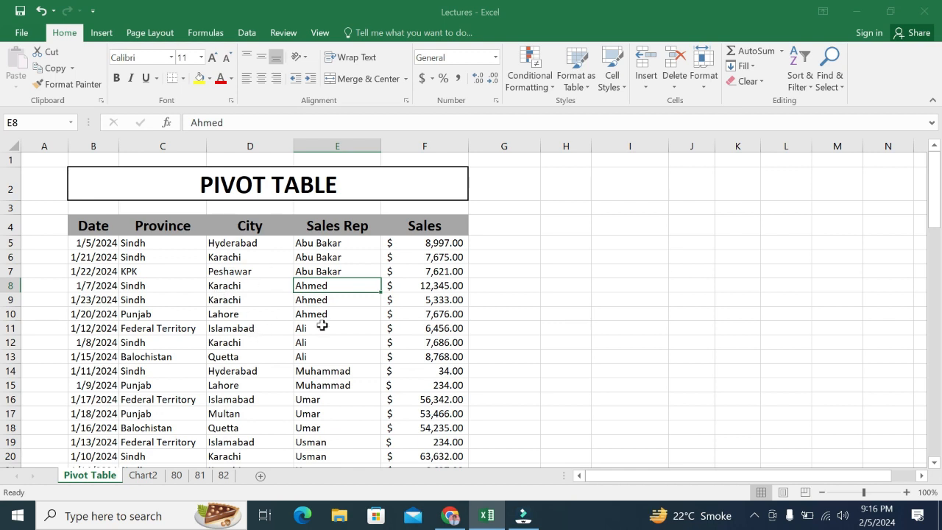
Step: Create a PivotTable from the sales data range B4:F87, placed on the existing worksheet at cell H5
click(139, 346)
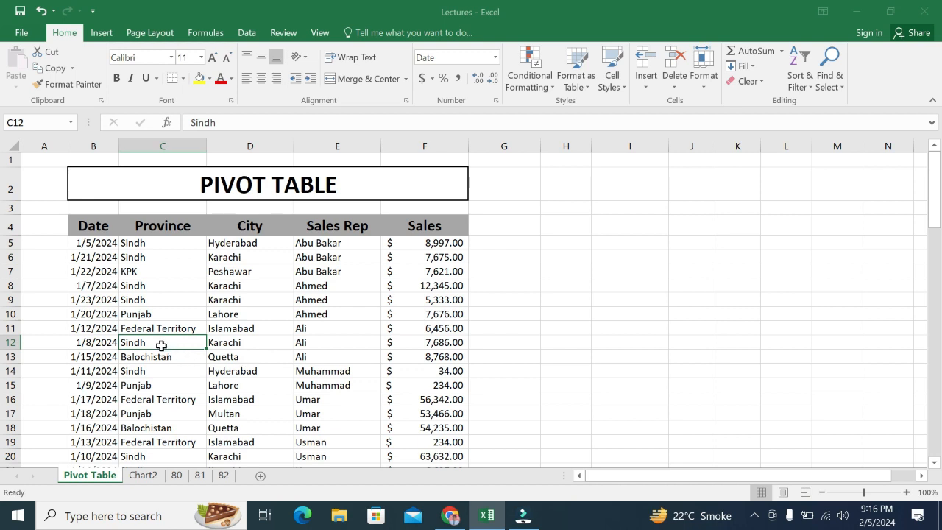
click(101, 32)
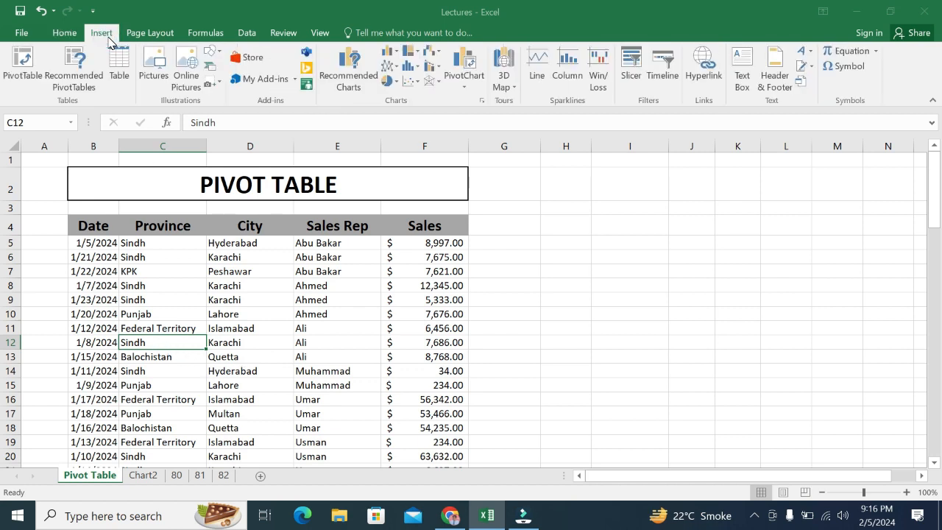
click(32, 77)
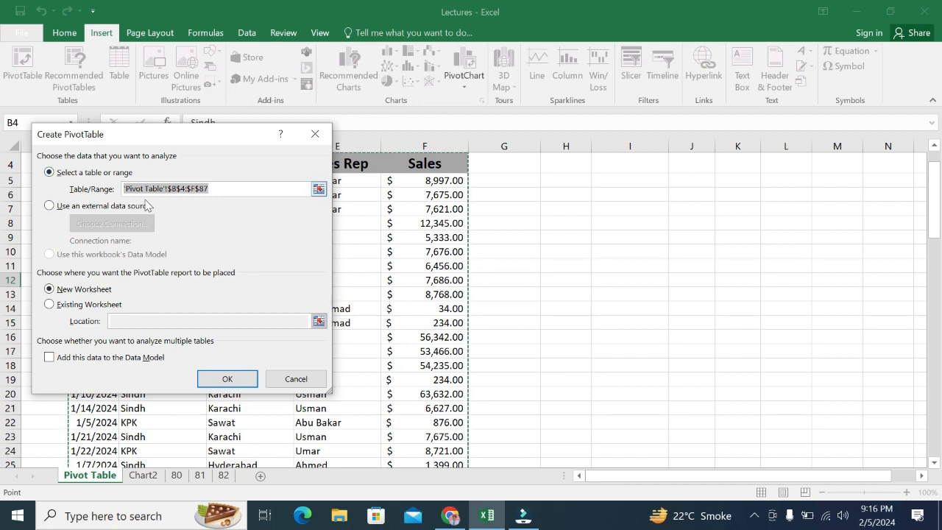
click(59, 304)
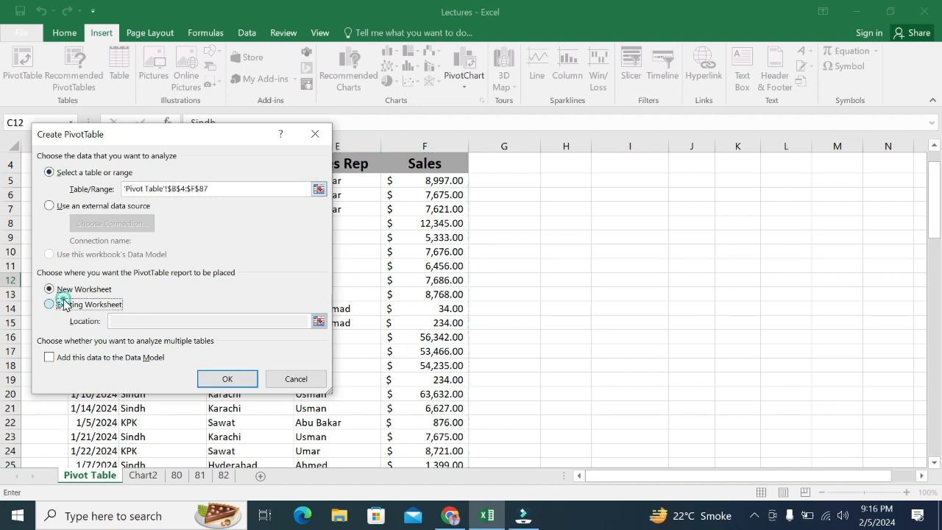
click(145, 322)
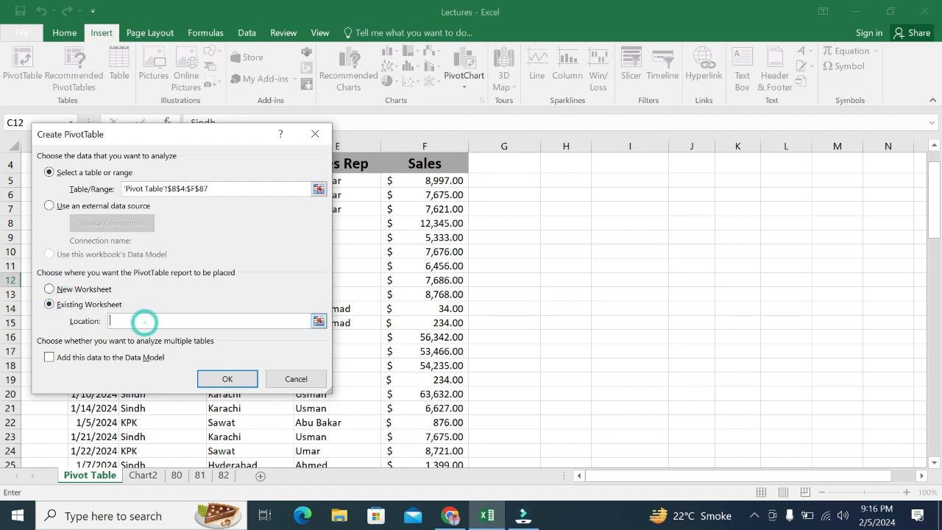
click(552, 179)
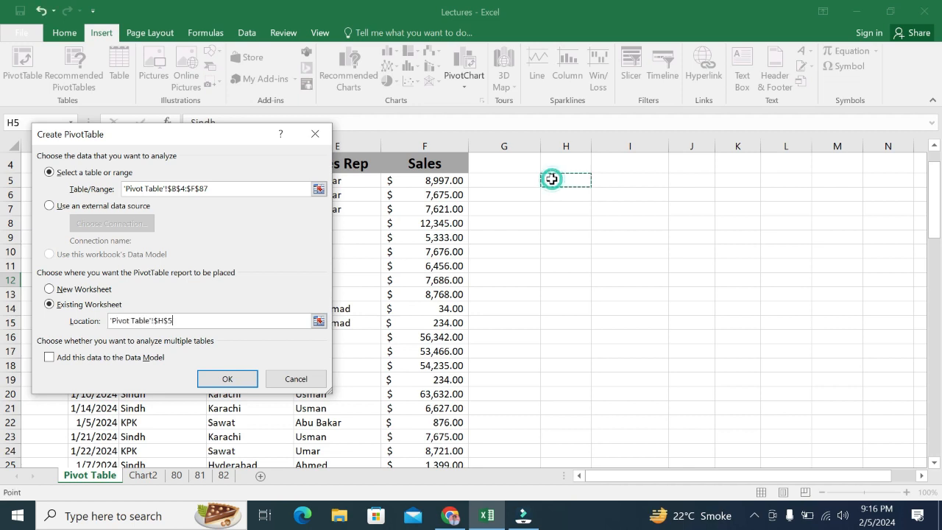
click(237, 381)
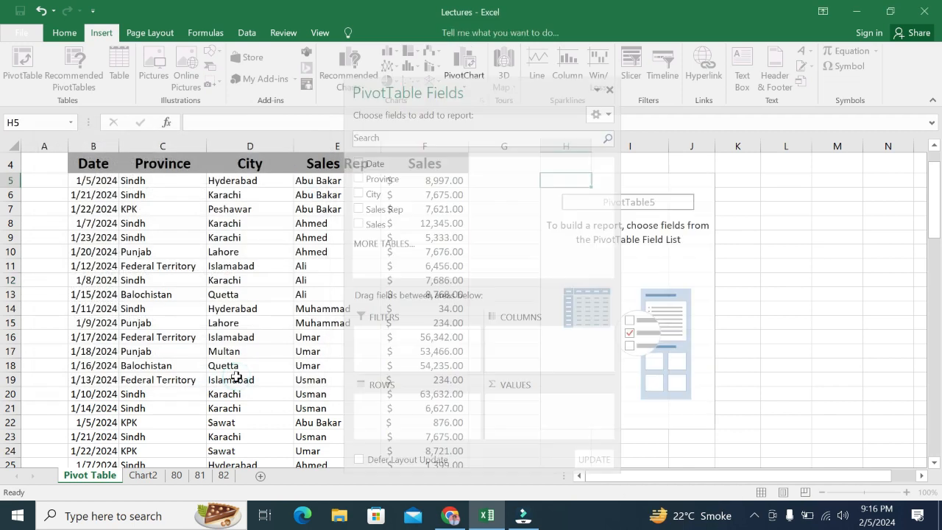
Step: Add Province to the PivotTable rows with City nested beneath it
drag(424, 89, 316, 106)
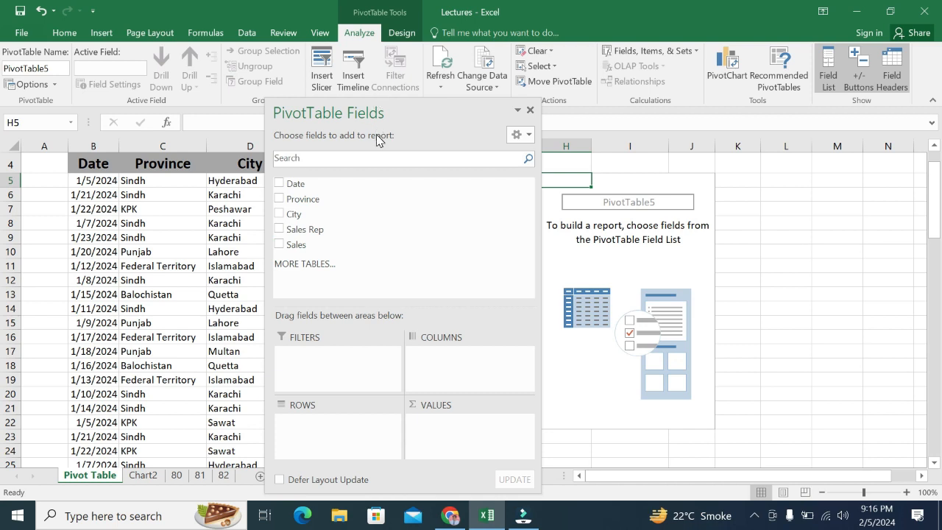
drag(369, 111, 315, 103)
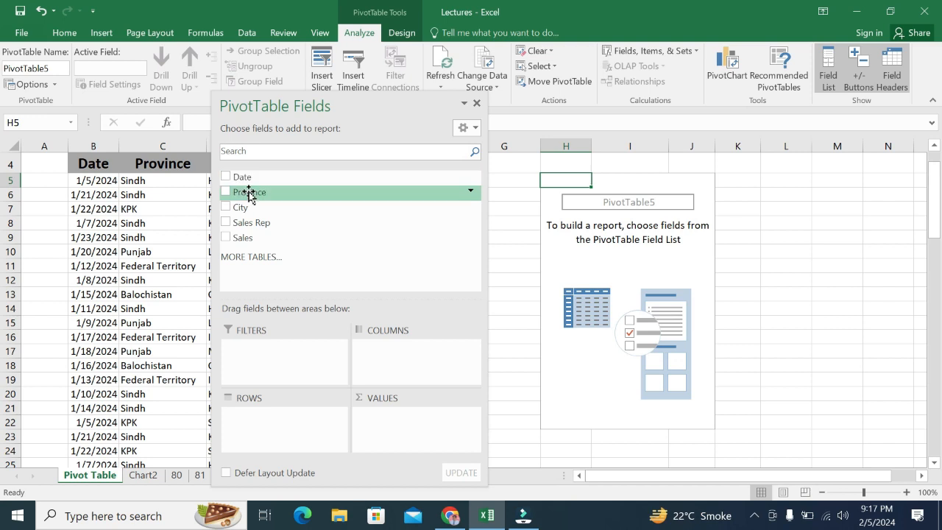
drag(247, 192, 265, 427)
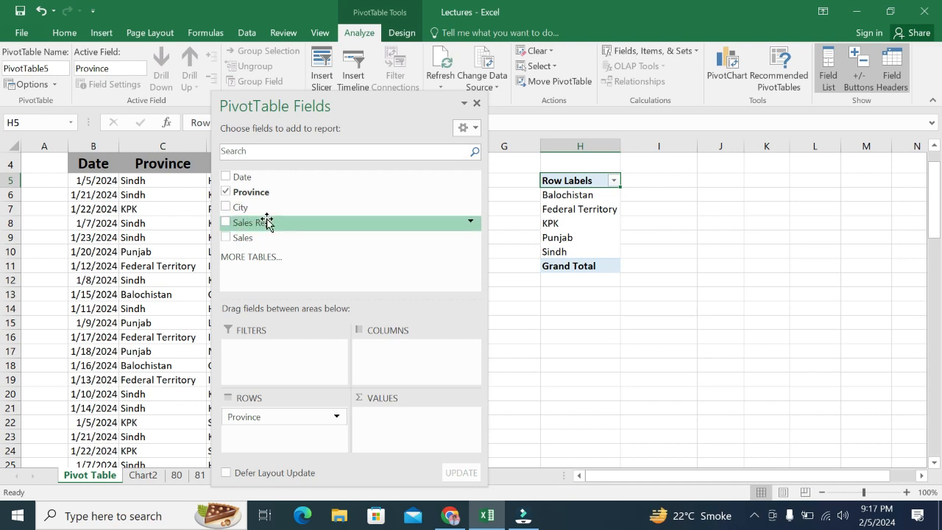
drag(238, 208, 259, 436)
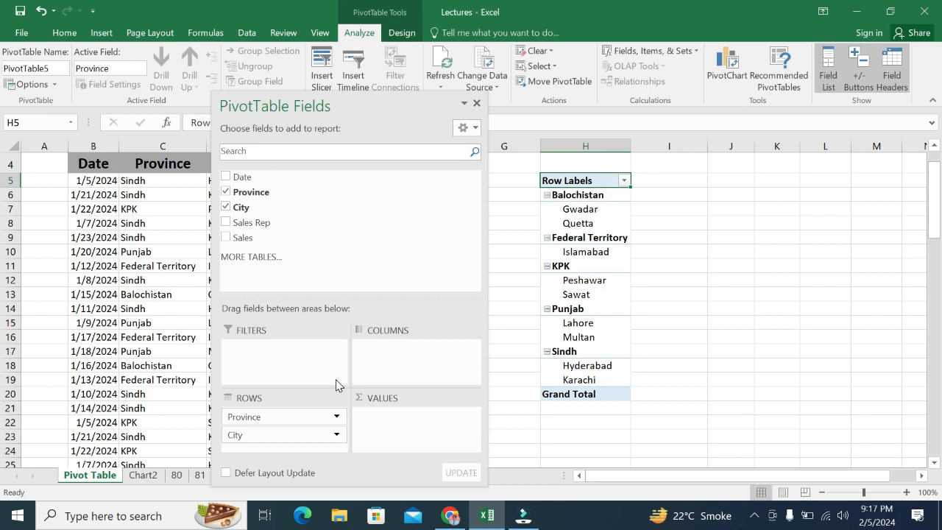
Step: Try City above Province in the PivotTable rows and restore Province as the outer row field
drag(263, 439, 267, 417)
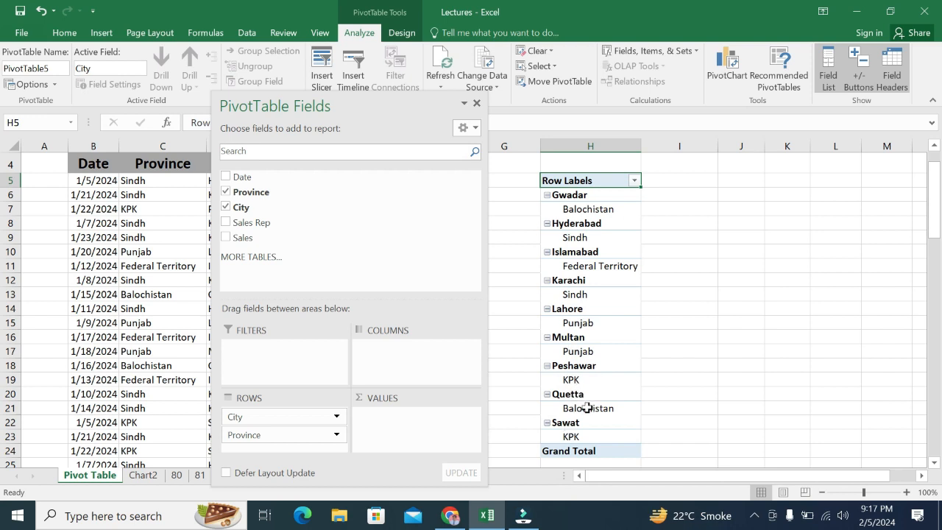
drag(242, 435, 260, 407)
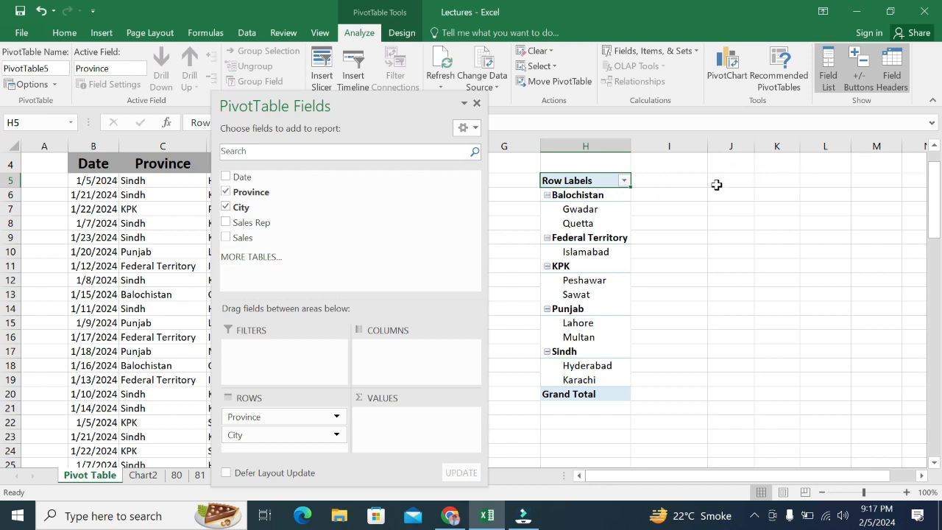
Step: Add Sales Rep to the PivotTable columns and the sum of Sales to the values, and close the field list
drag(241, 228, 389, 348)
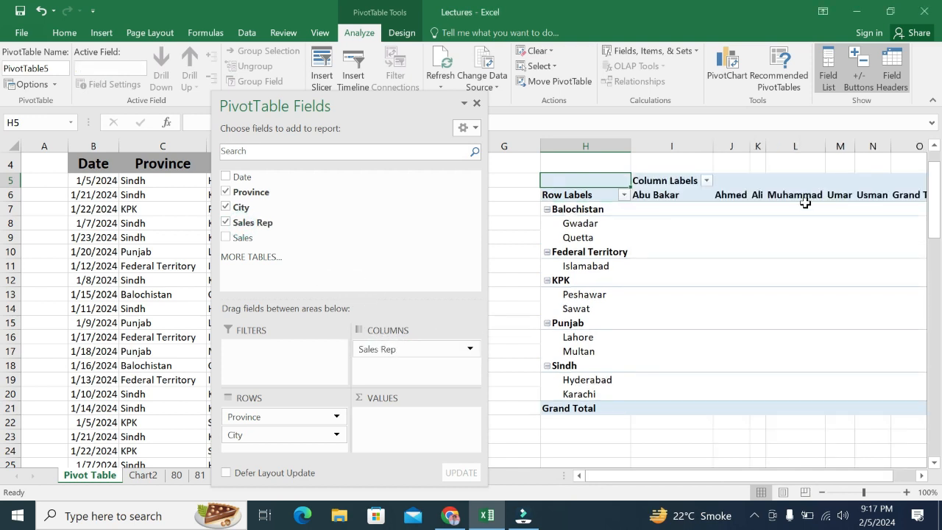
drag(721, 476, 780, 479)
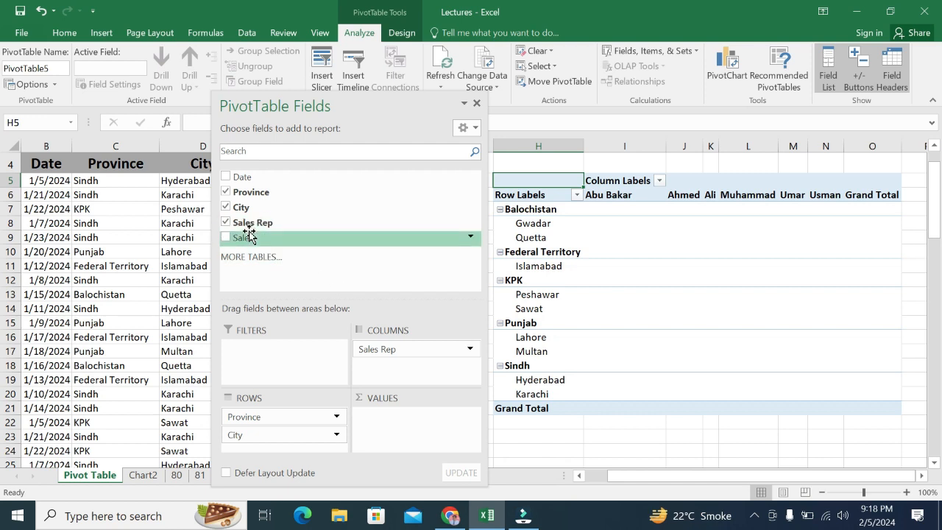
drag(245, 237, 396, 417)
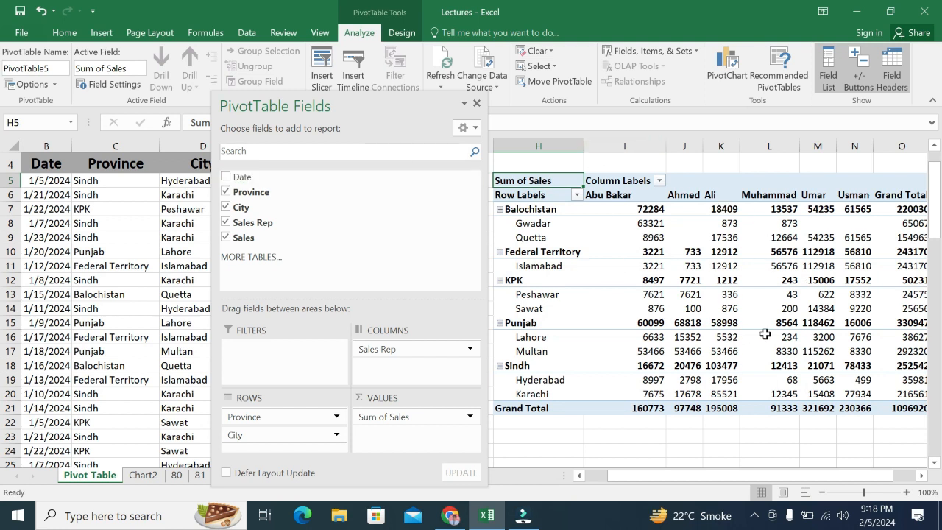
mouse_move(707, 293)
drag(381, 102, 180, 114)
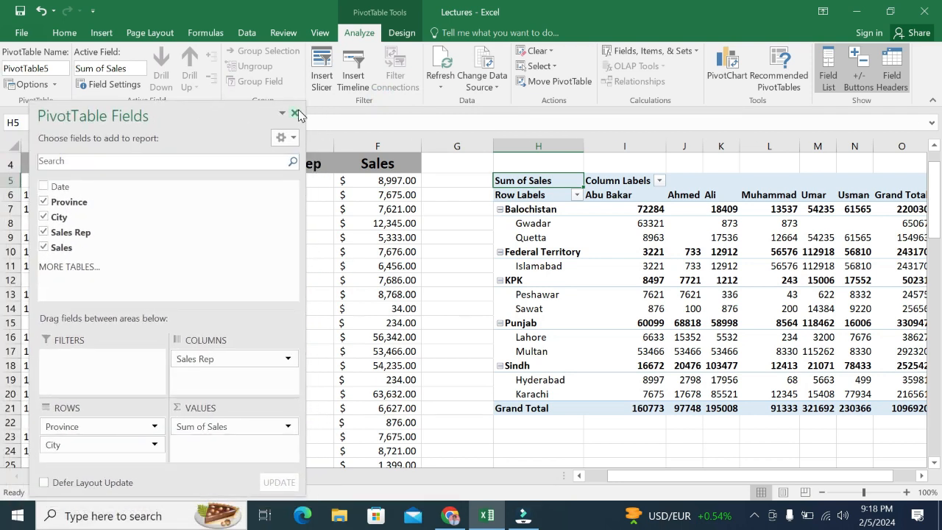
click(295, 114)
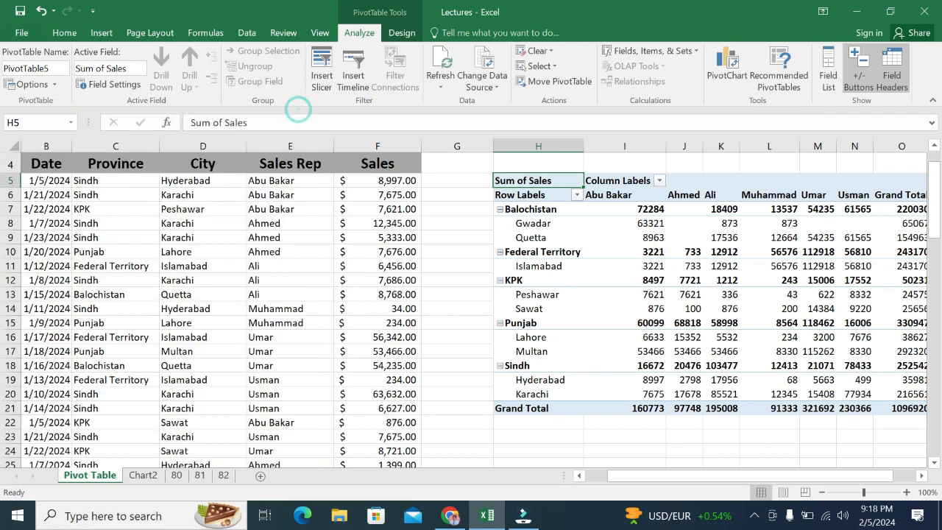
Step: Show the PivotTable field list again and close it
click(403, 32)
click(361, 33)
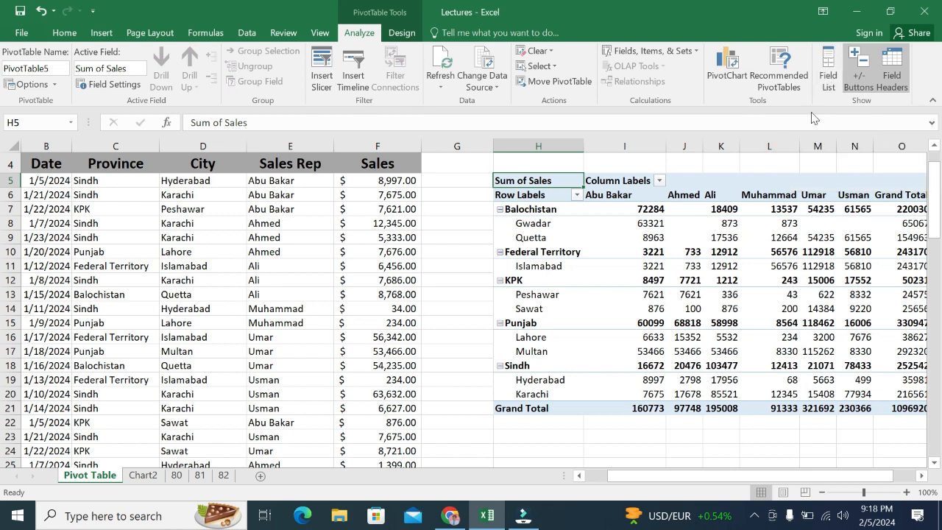
click(827, 71)
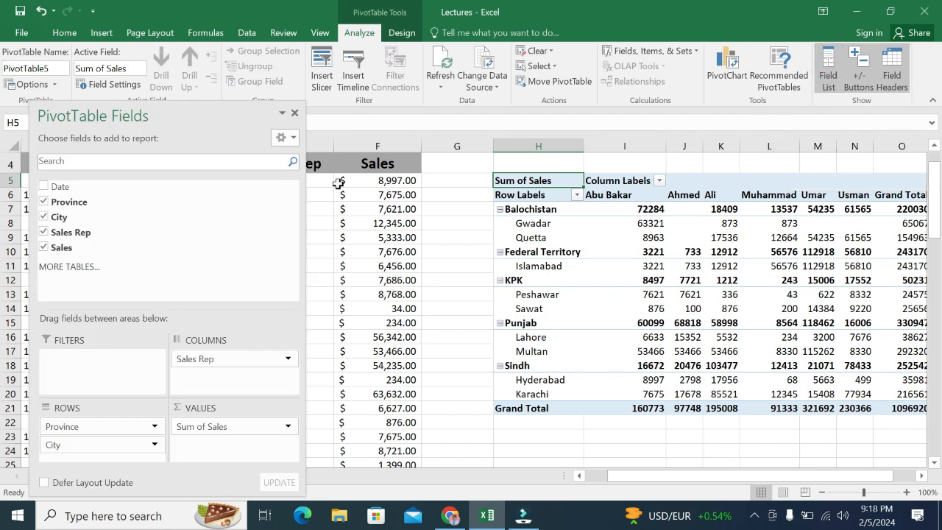
click(295, 113)
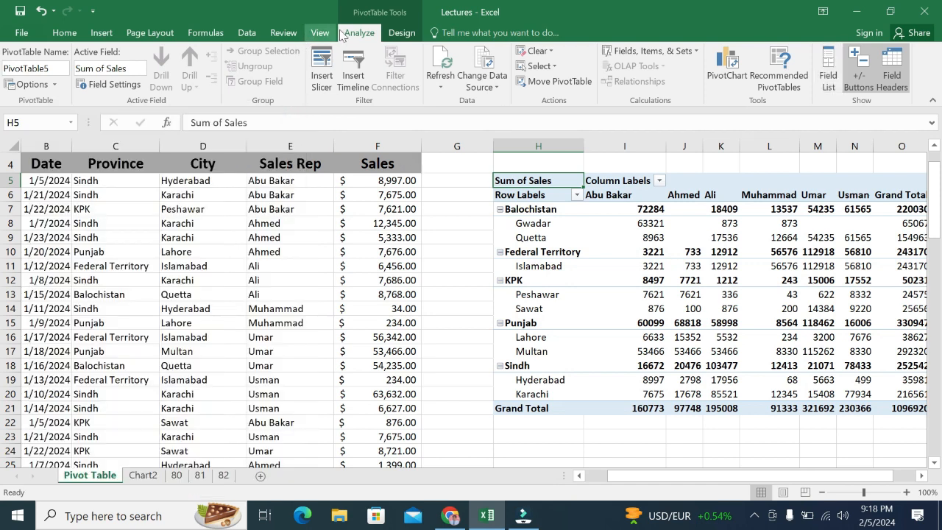
Step: Change the PivotTable's report layout to Outline Form
click(402, 32)
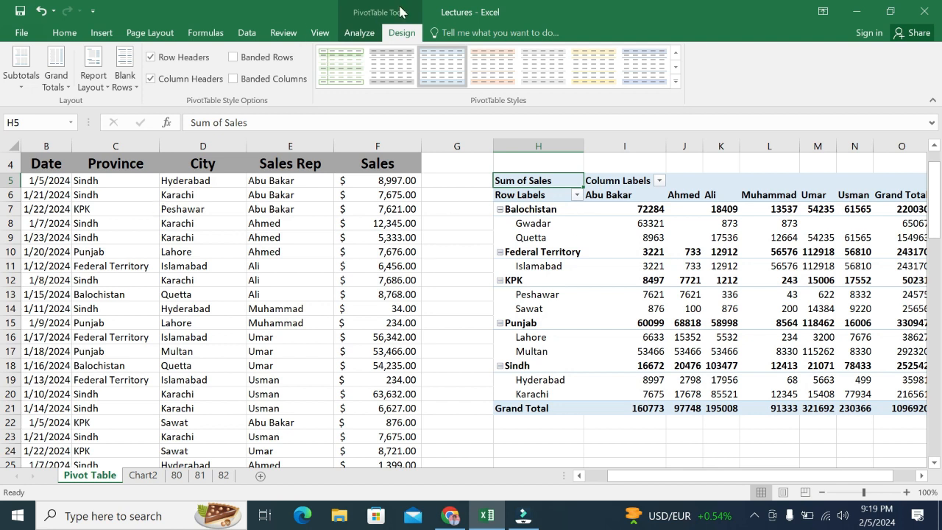
click(92, 87)
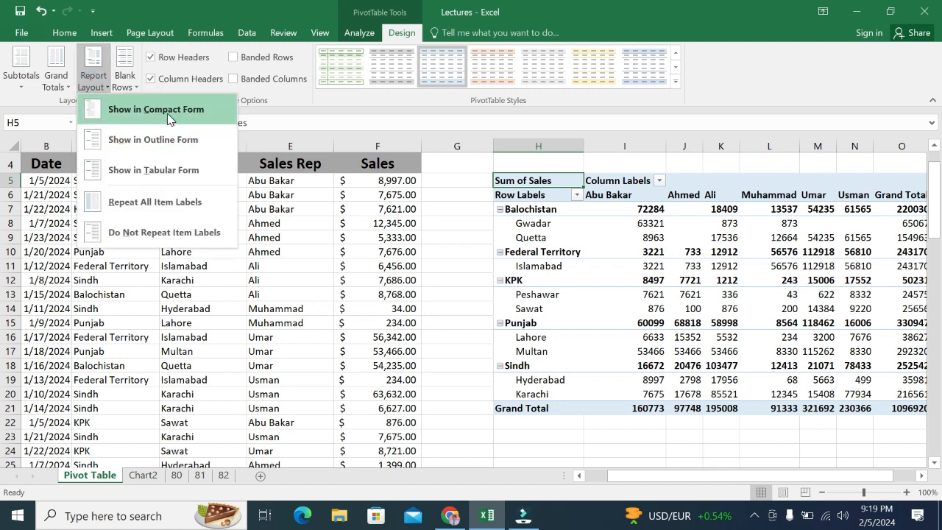
click(135, 142)
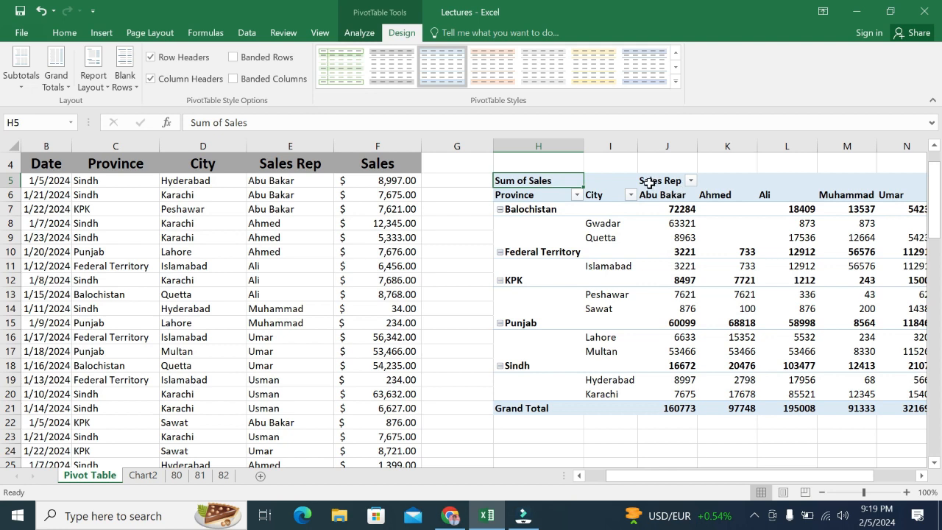
Step: Filter the PivotTable's Sales Rep field to exclude the second sales rep in the list
click(691, 181)
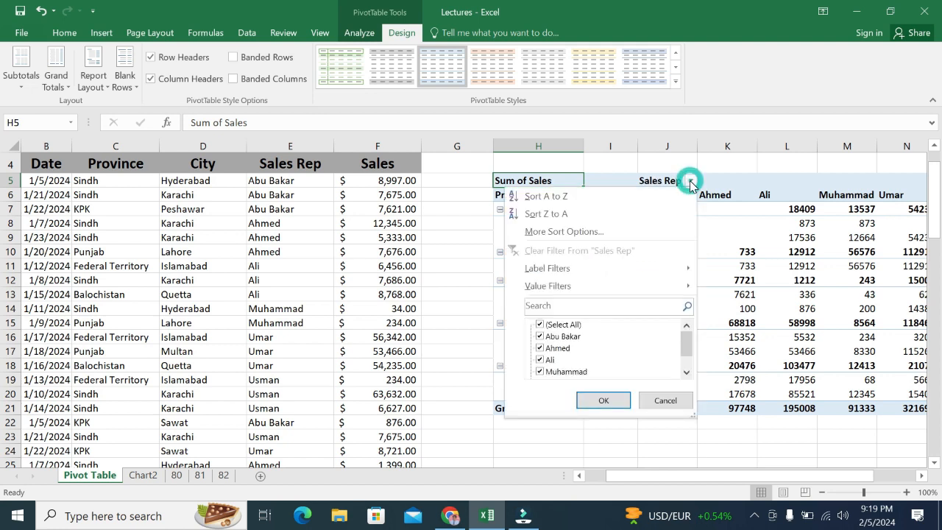
click(557, 346)
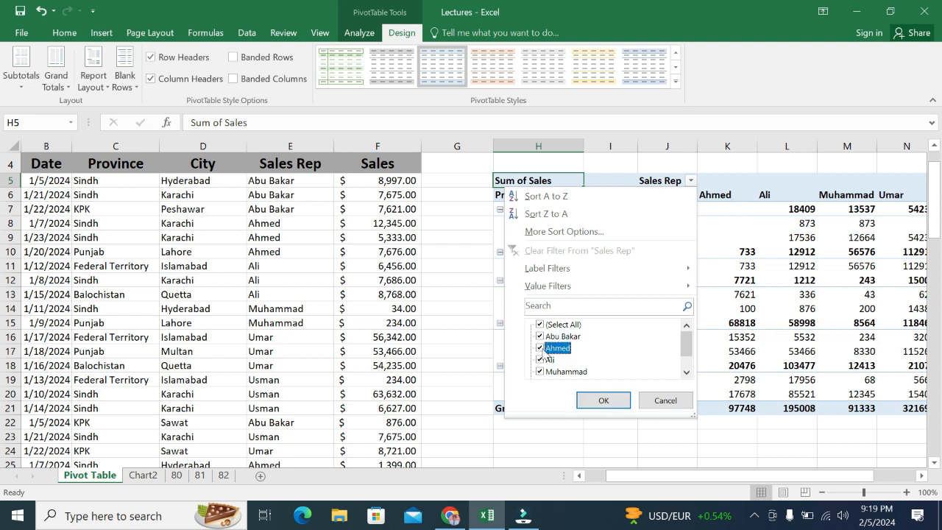
click(538, 349)
click(539, 348)
click(601, 401)
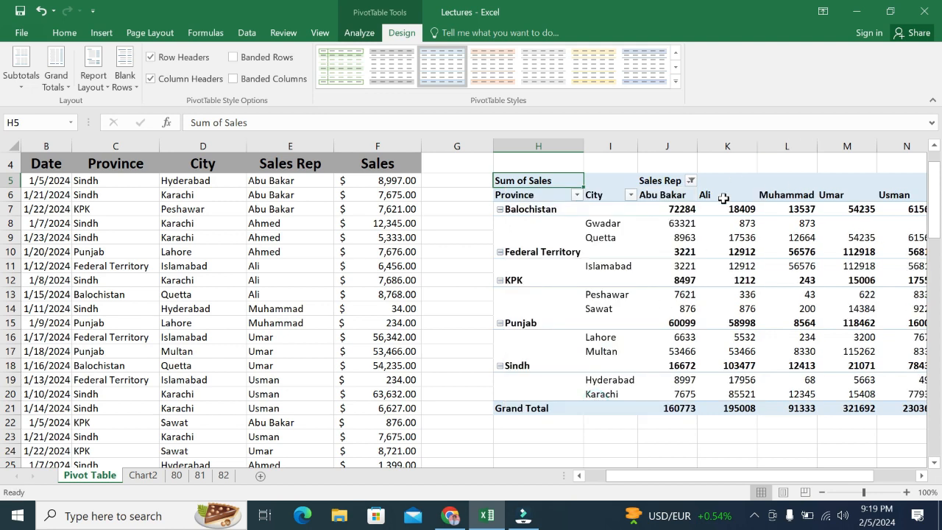
Step: Reselect all sales reps in the PivotTable's Sales Rep filter
click(690, 182)
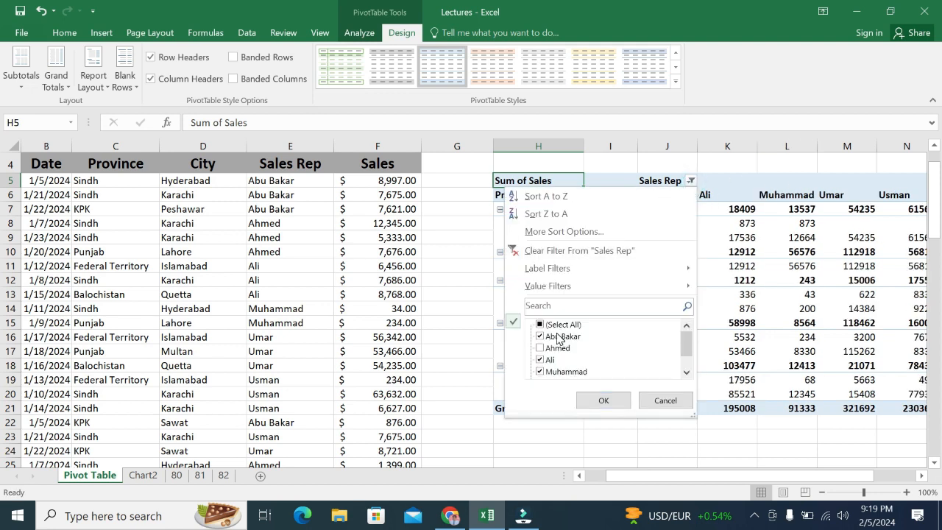
click(563, 326)
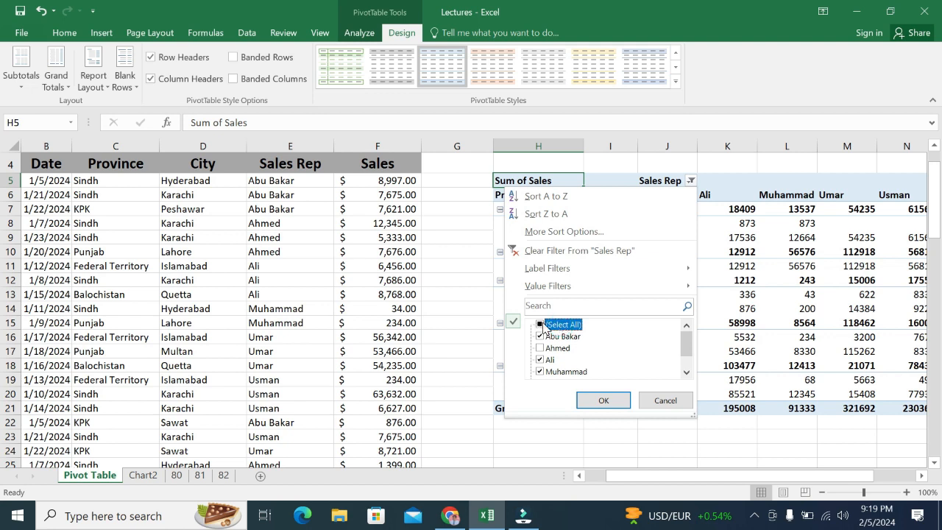
click(540, 325)
click(615, 400)
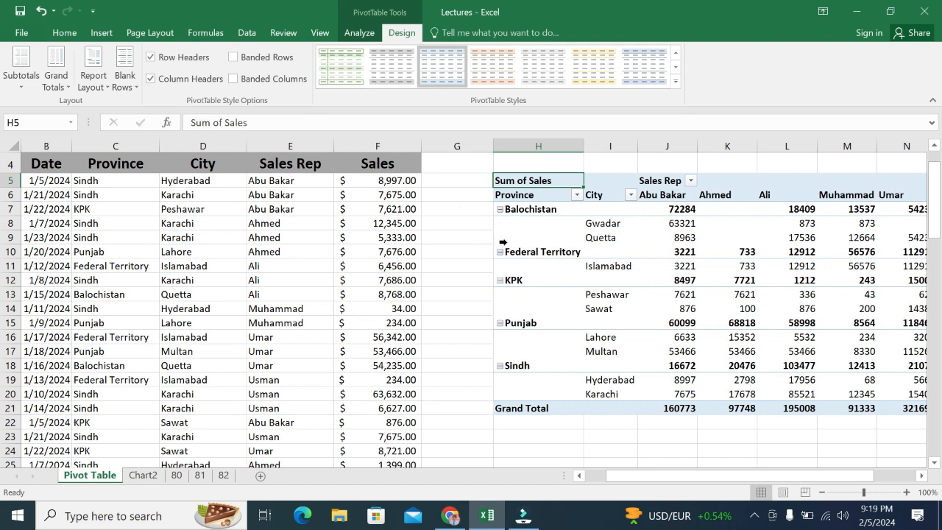
Step: Collapse Balochistan, Federal Territory, Punjab and KPK in the PivotTable, and expand KPK and Punjab again
click(501, 210)
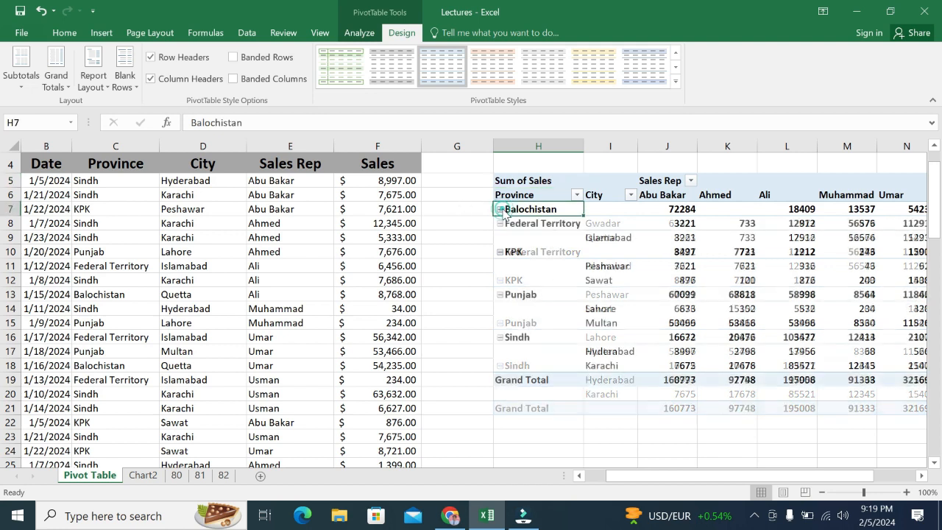
click(501, 223)
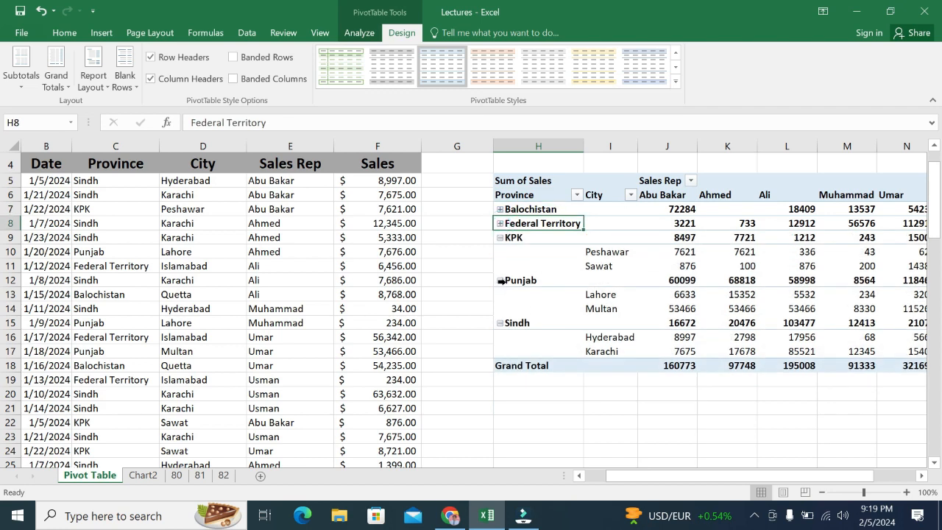
click(500, 281)
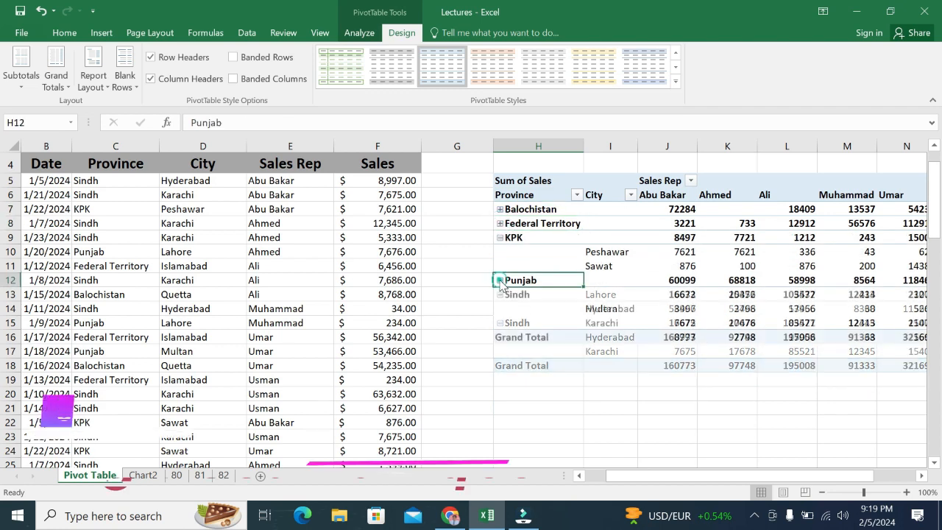
click(500, 238)
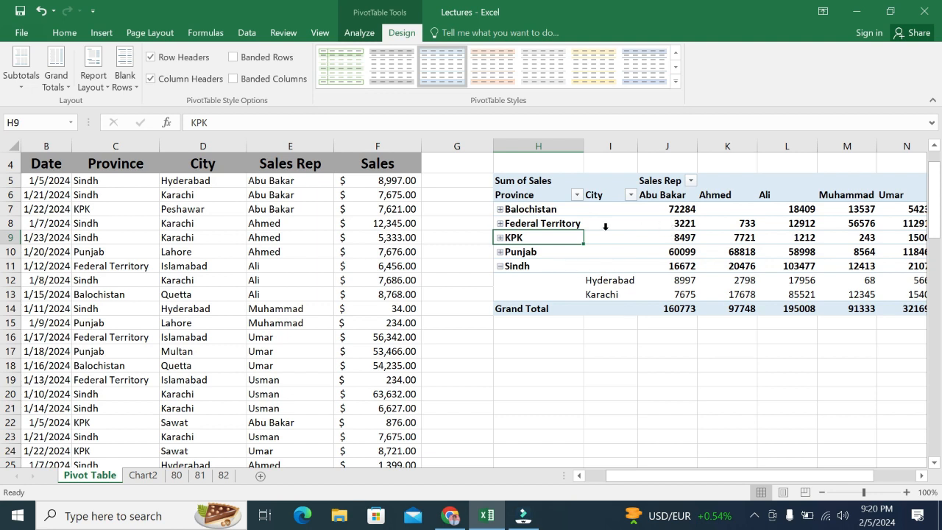
click(500, 238)
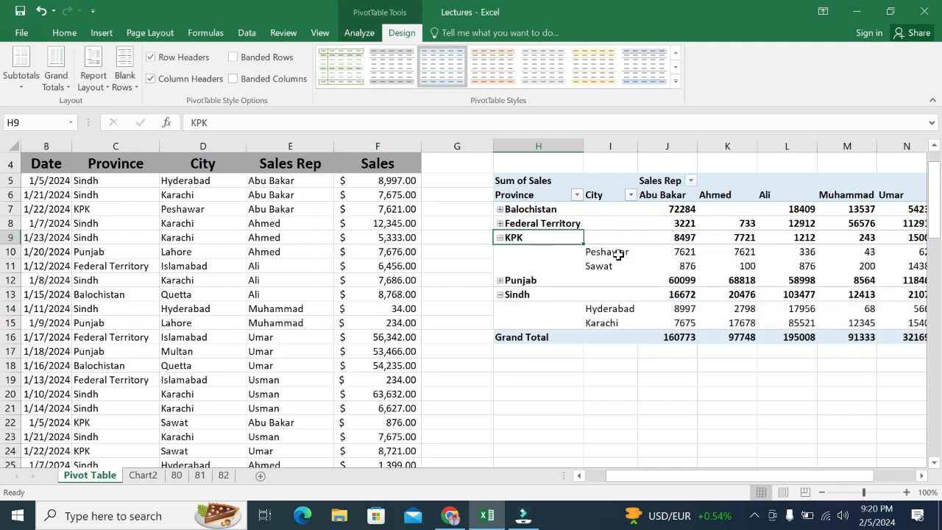
click(501, 281)
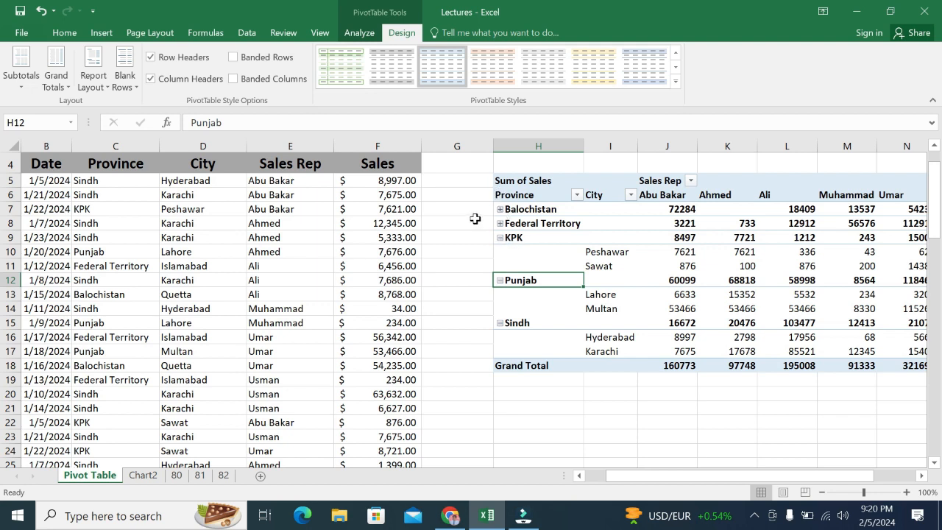
Step: Hide and restore the PivotTable's expand/collapse buttons, and do the same with its field headers
click(359, 32)
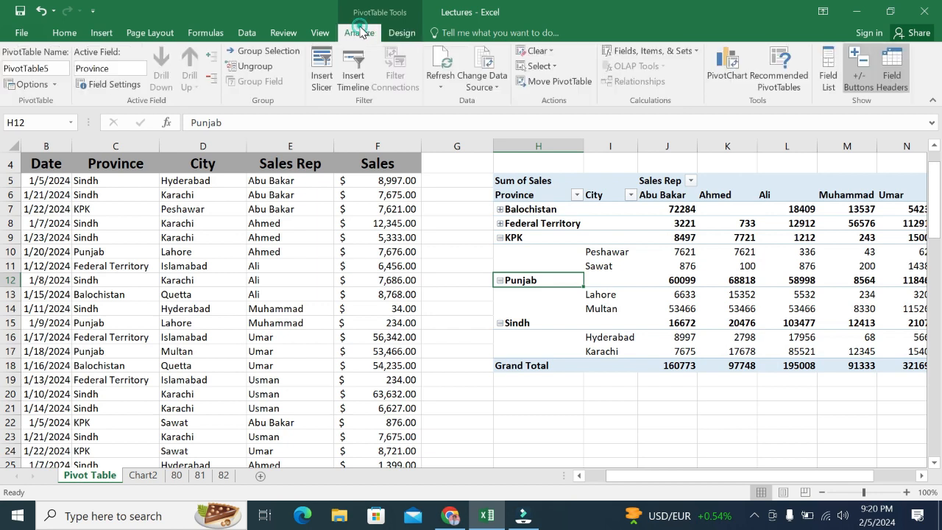
click(859, 86)
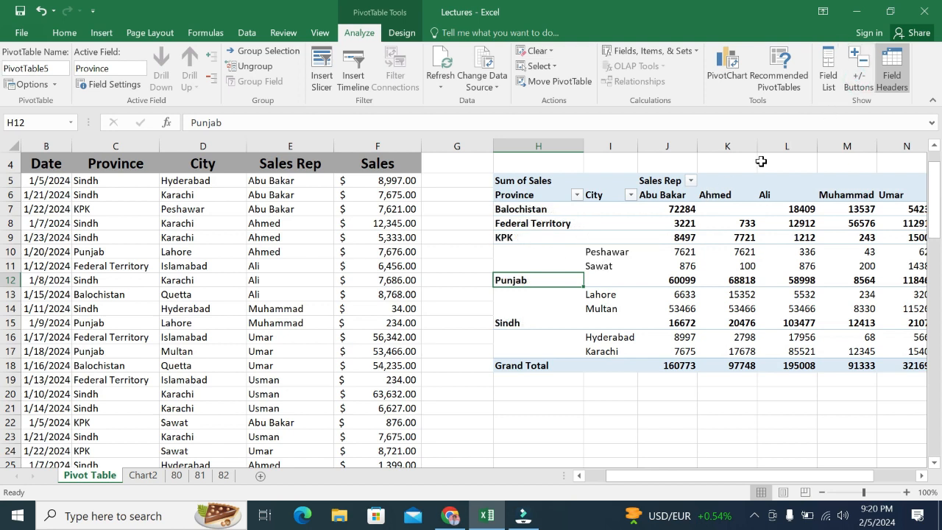
click(852, 77)
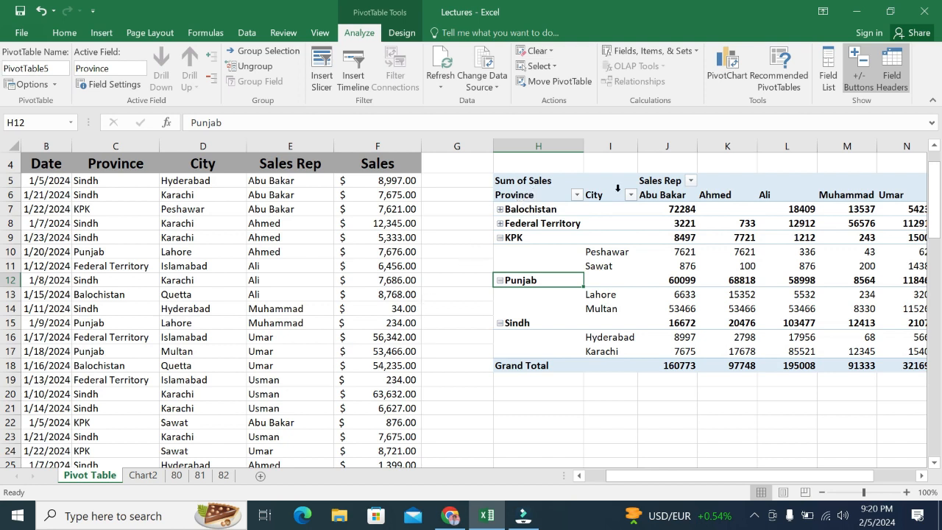
click(898, 66)
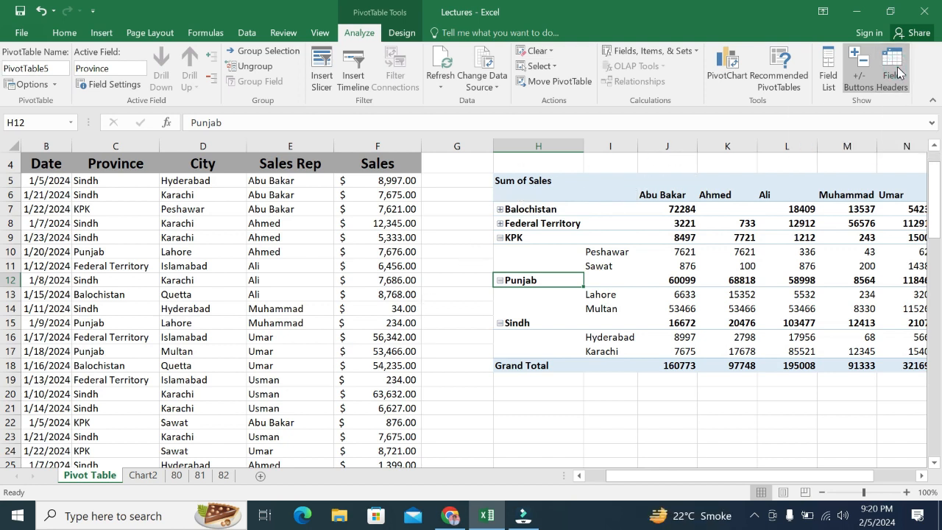
click(898, 67)
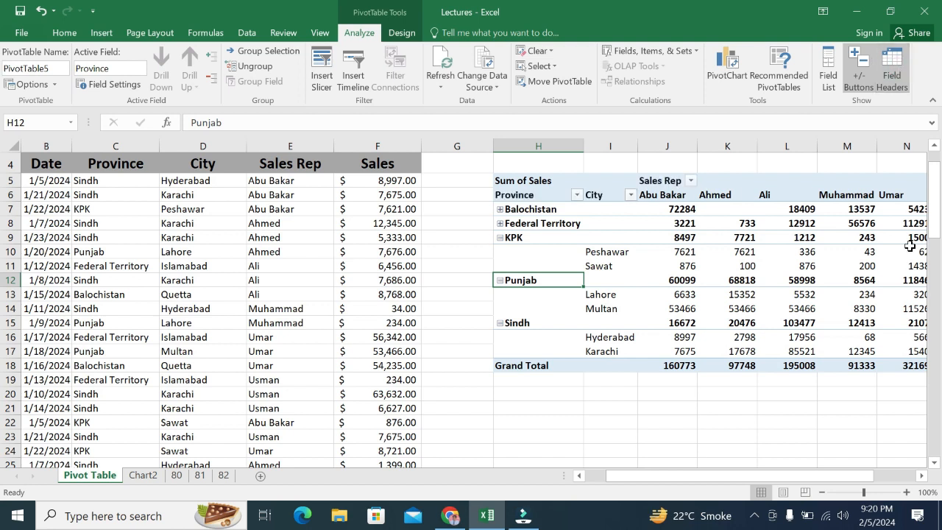
Step: Expand the Balochistan and Federal Territory groups in the PivotTable to show their cities
mouse_move(911, 246)
click(409, 37)
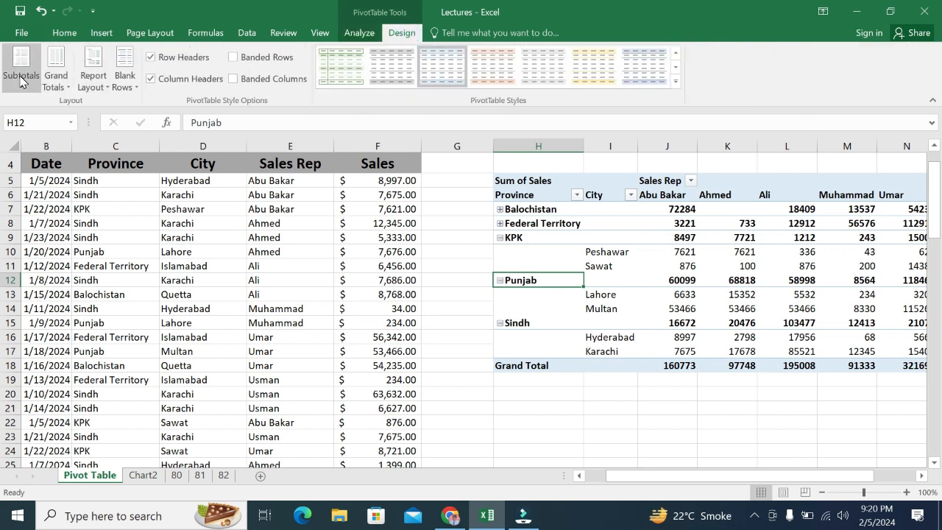
click(500, 210)
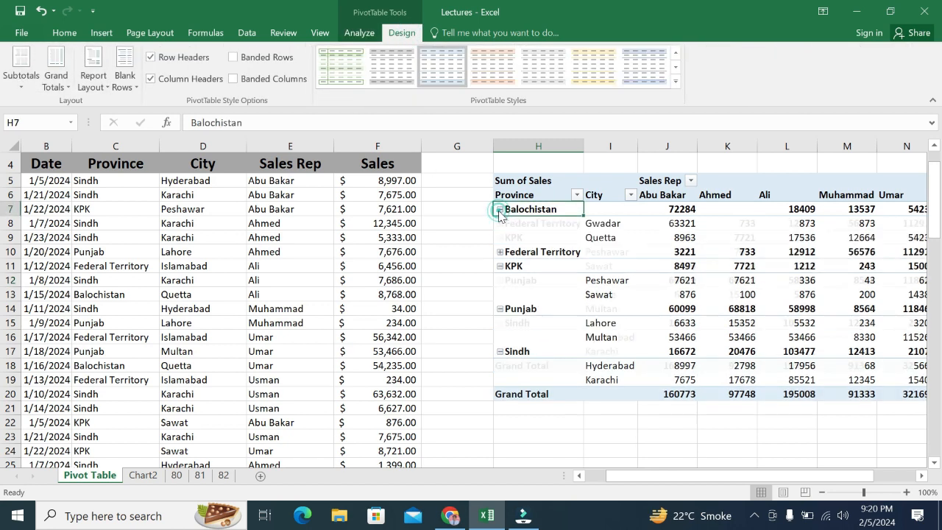
click(501, 252)
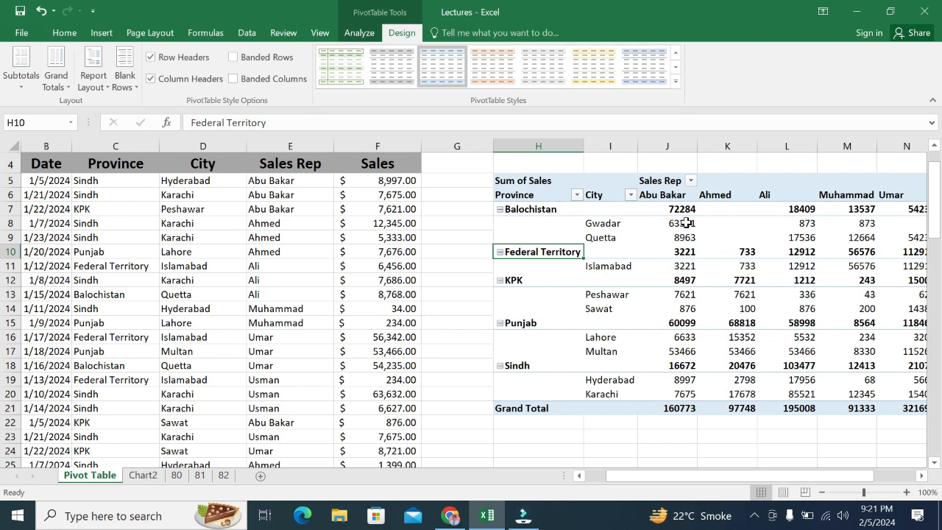
Step: Set the PivotTable to not show subtotals for the provinces
mouse_move(676, 211)
click(22, 83)
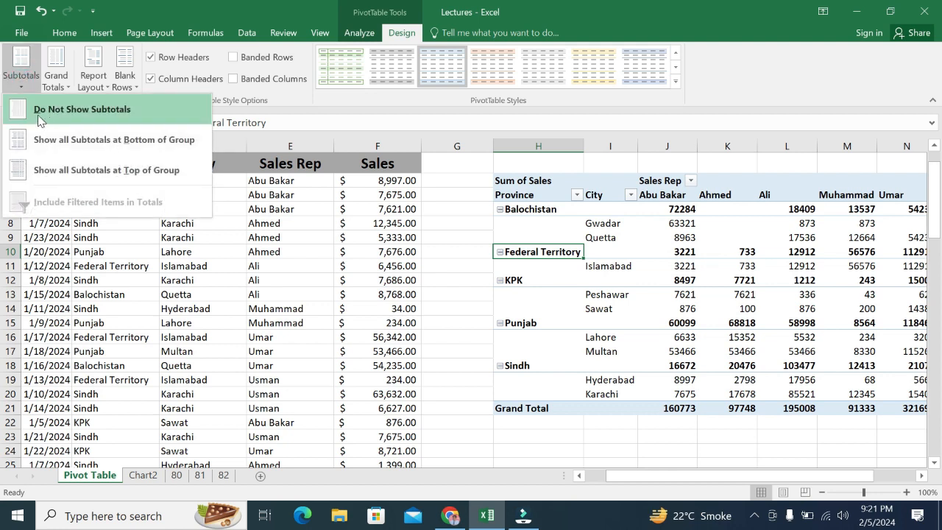
click(125, 122)
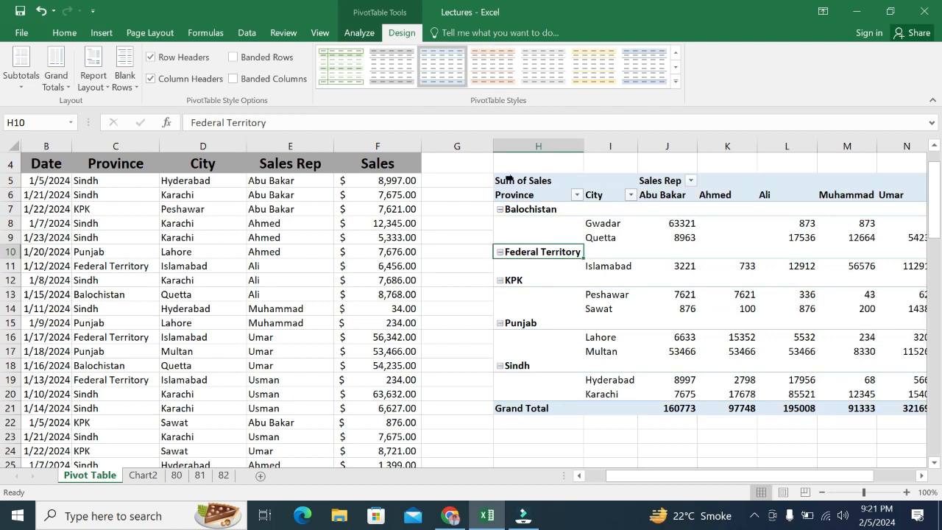
Step: Try showing all subtotals at the bottom of each group, and move them back to the top of the group
click(21, 70)
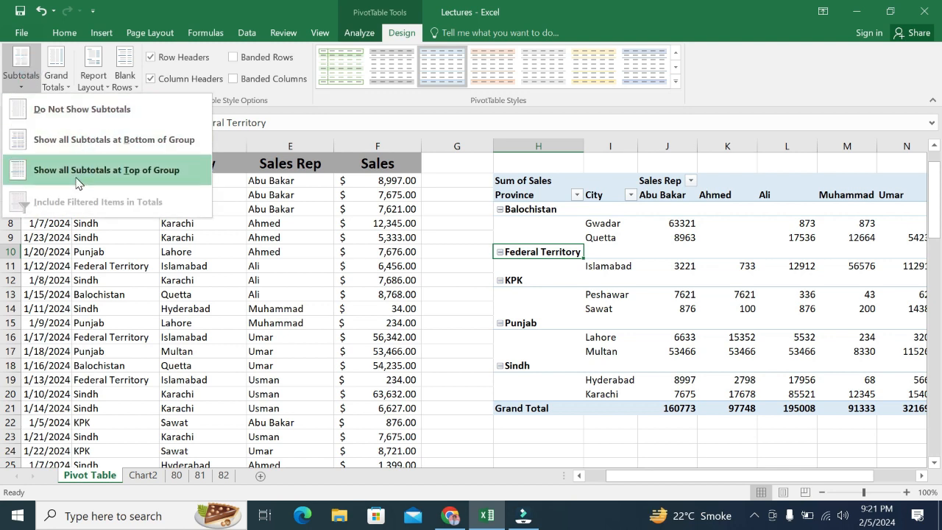
click(98, 140)
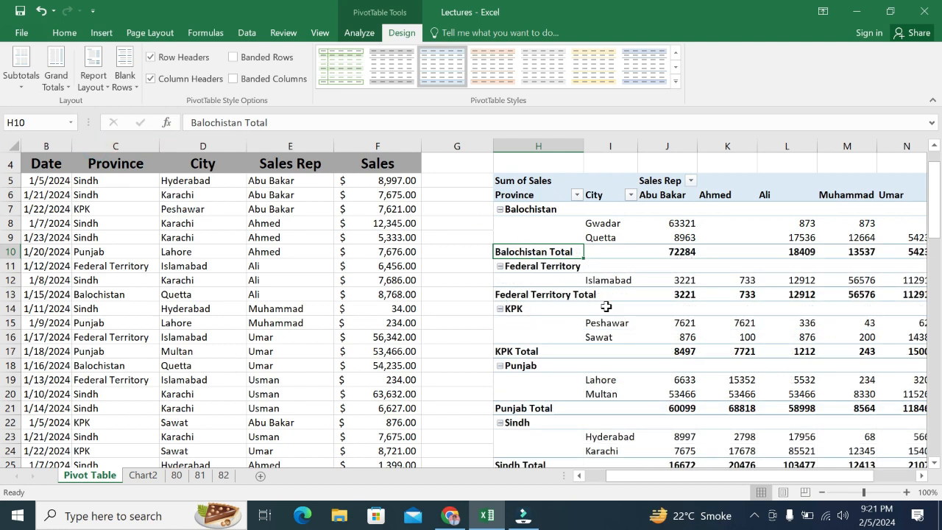
click(21, 73)
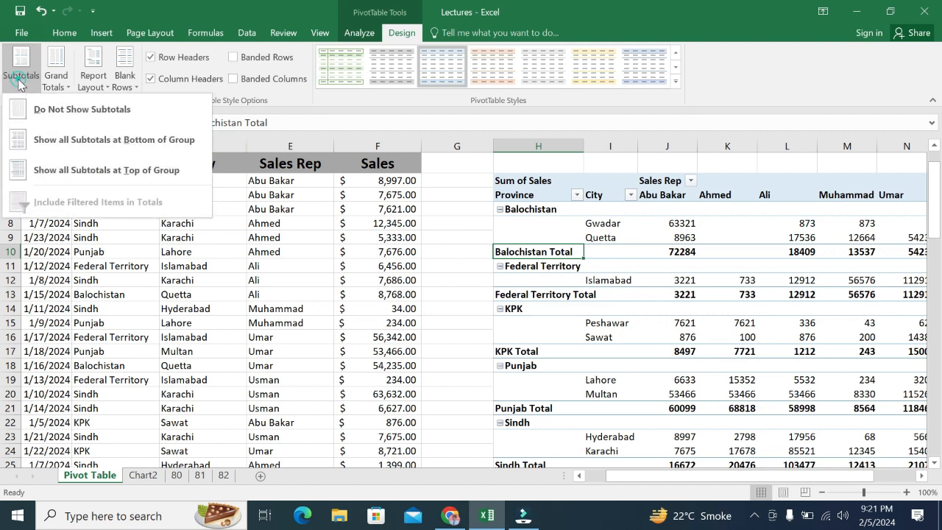
click(84, 172)
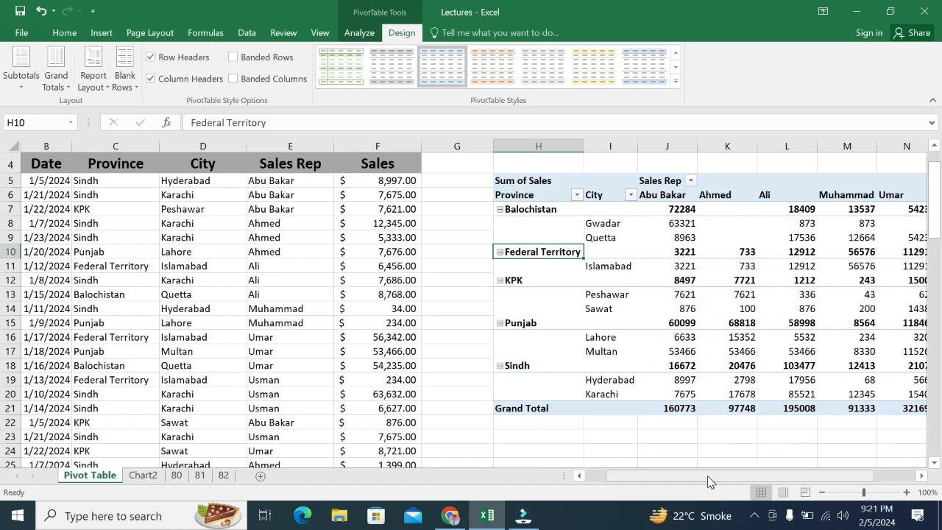
Step: Turn off the PivotTable's grand totals for both rows and columns
drag(708, 476, 759, 484)
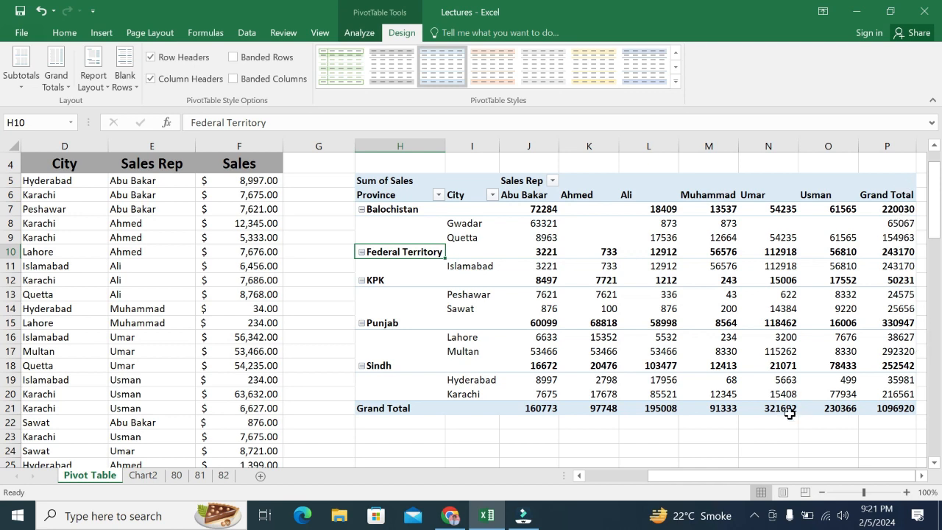
click(48, 87)
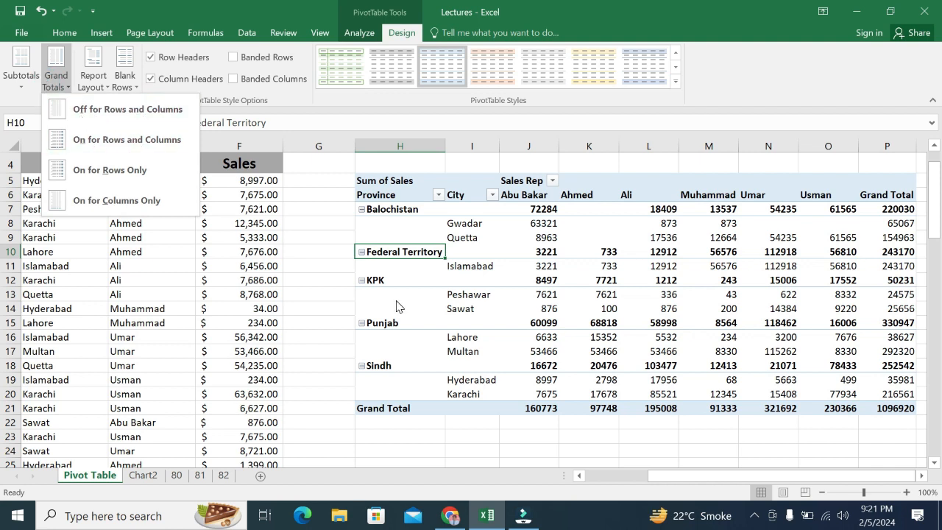
click(122, 118)
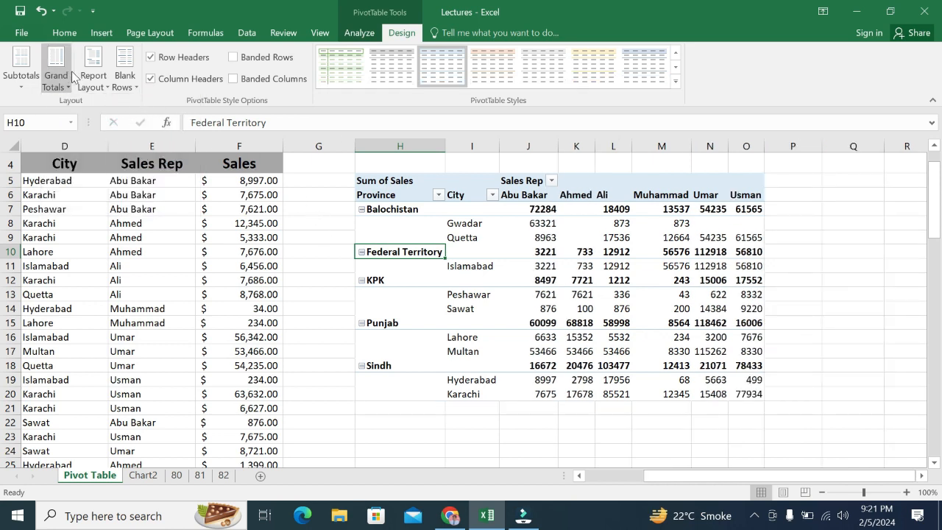
Step: Try turning on the PivotTable's grand totals for both rows and columns, and limit them to rows only
click(51, 85)
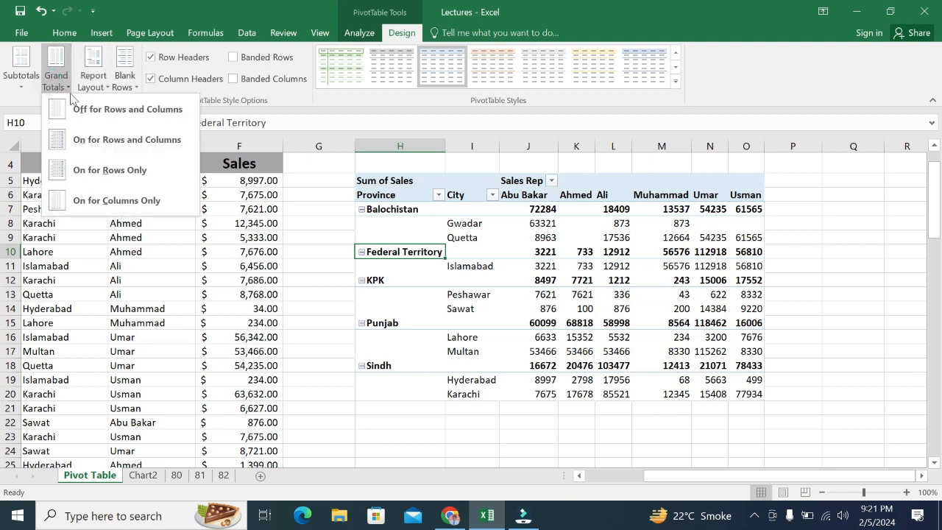
click(100, 143)
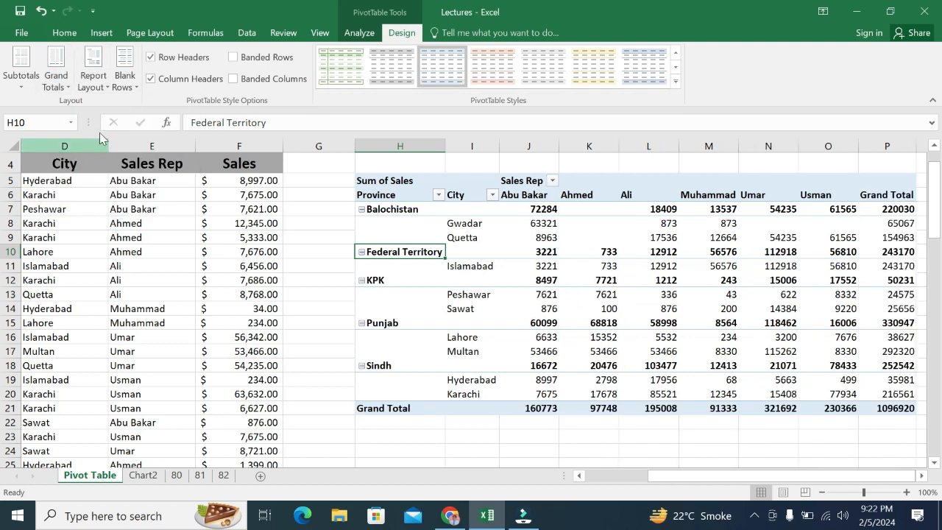
click(56, 81)
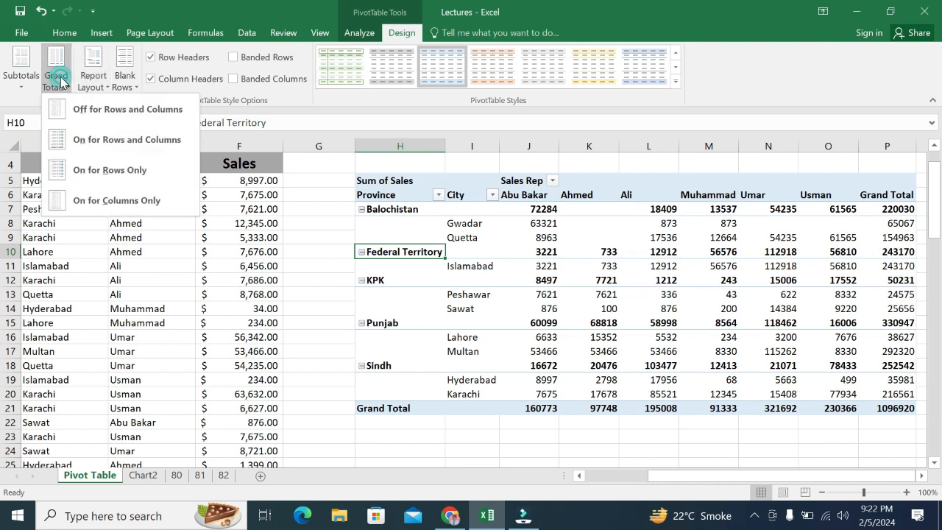
click(113, 174)
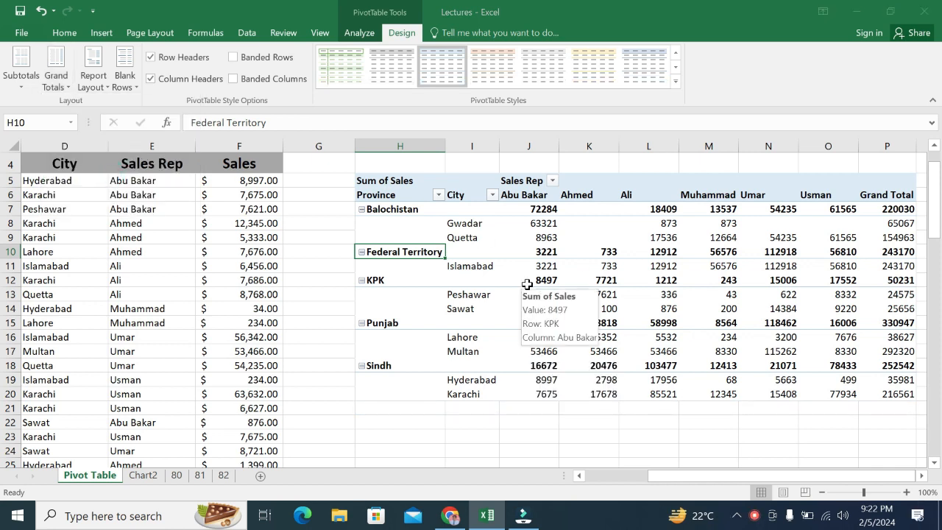
Step: Try grand totals for columns only and off entirely, and turn them on for both rows and columns of the PivotTable
click(62, 87)
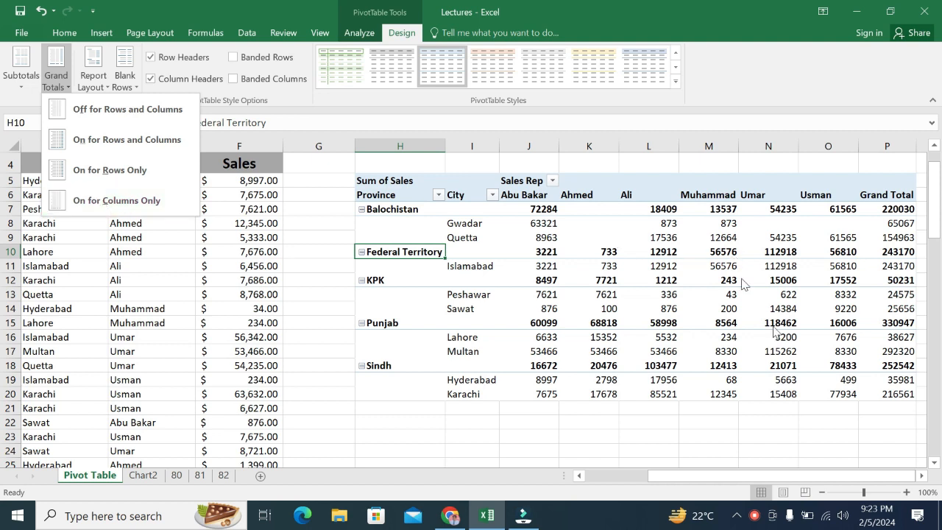
click(90, 204)
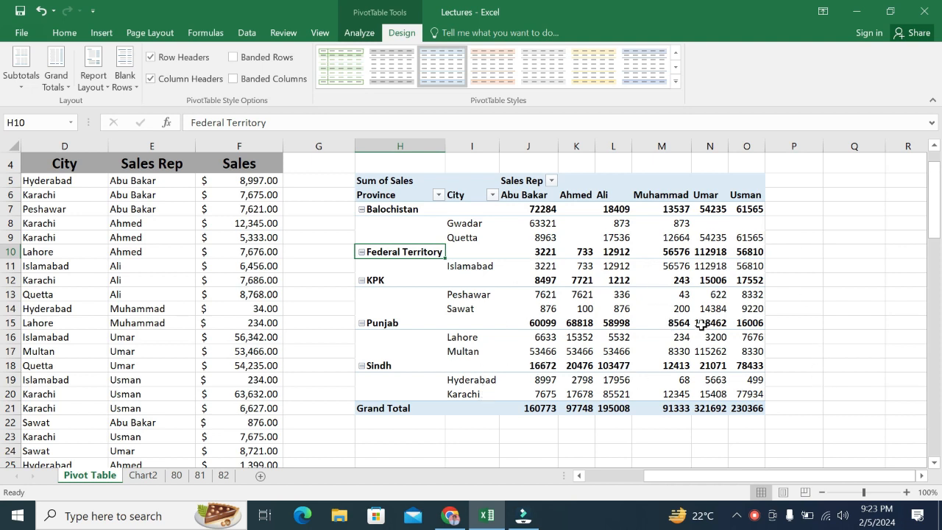
click(56, 74)
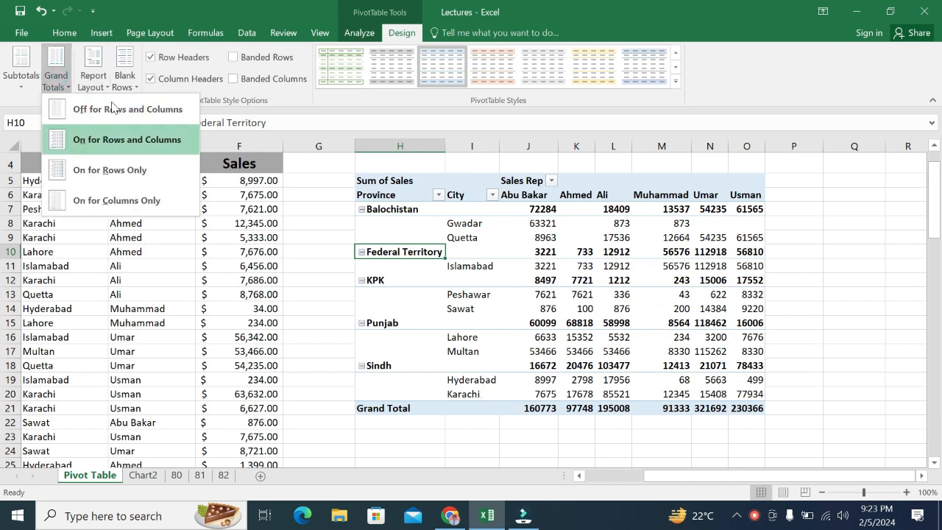
click(161, 105)
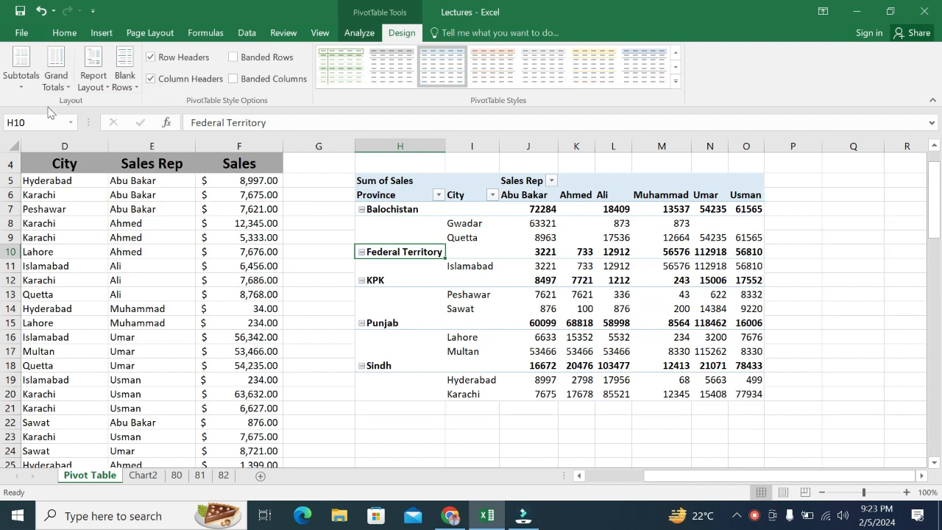
click(56, 74)
click(111, 138)
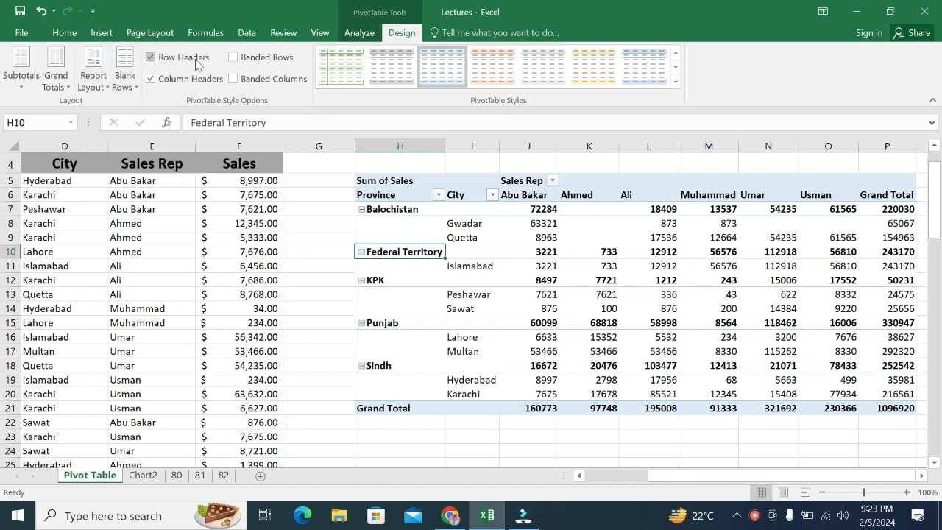
Step: Try Pivot Style Medium 2 and the dark blue medium style on the PivotTable, switching banded rows on and off
click(674, 81)
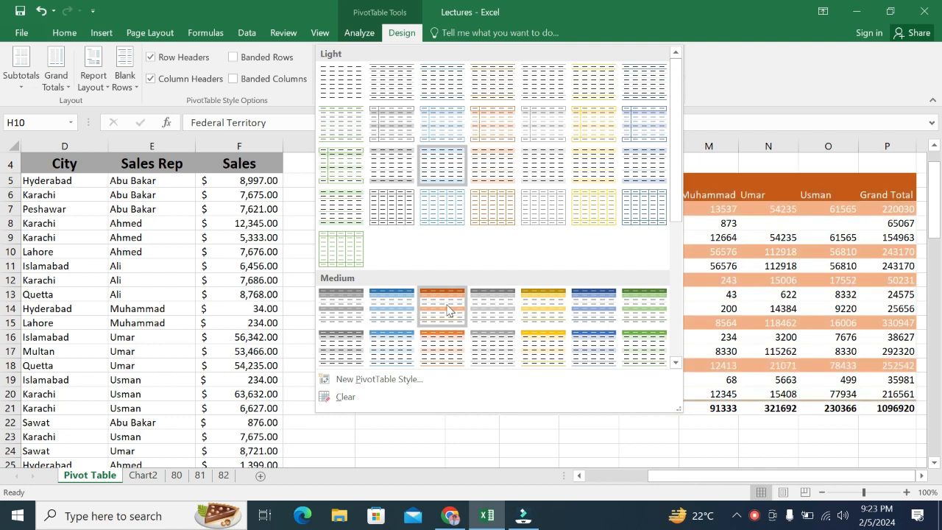
click(398, 319)
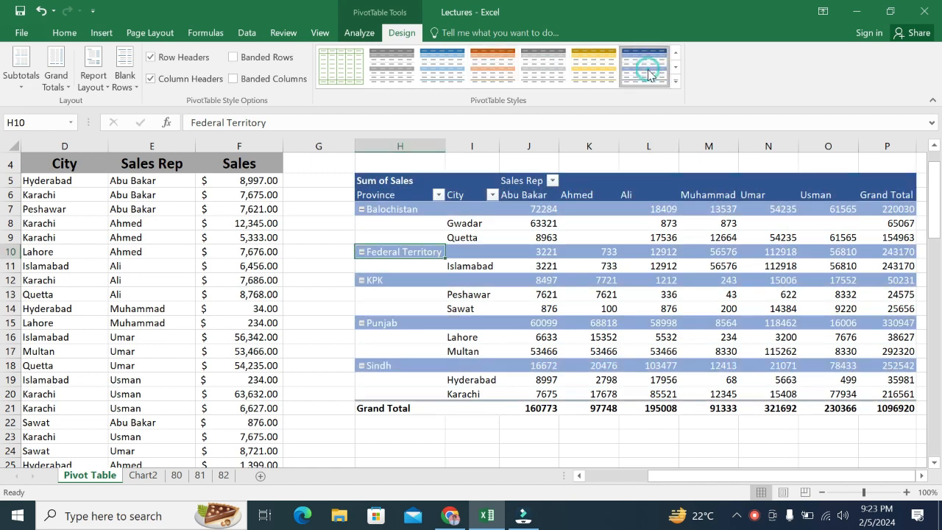
click(232, 57)
click(232, 58)
Step: Clear the PivotTable's style and turn on its banded rows and banded columns options
click(675, 83)
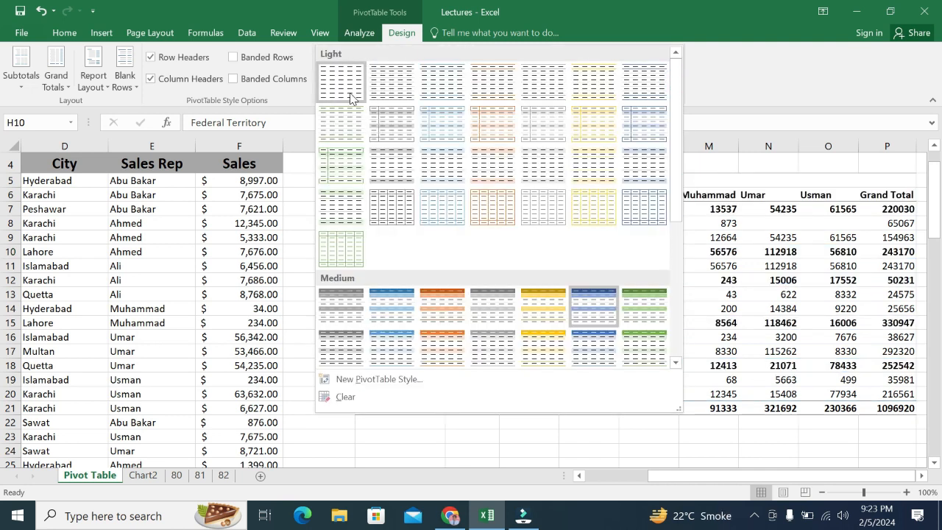
click(346, 397)
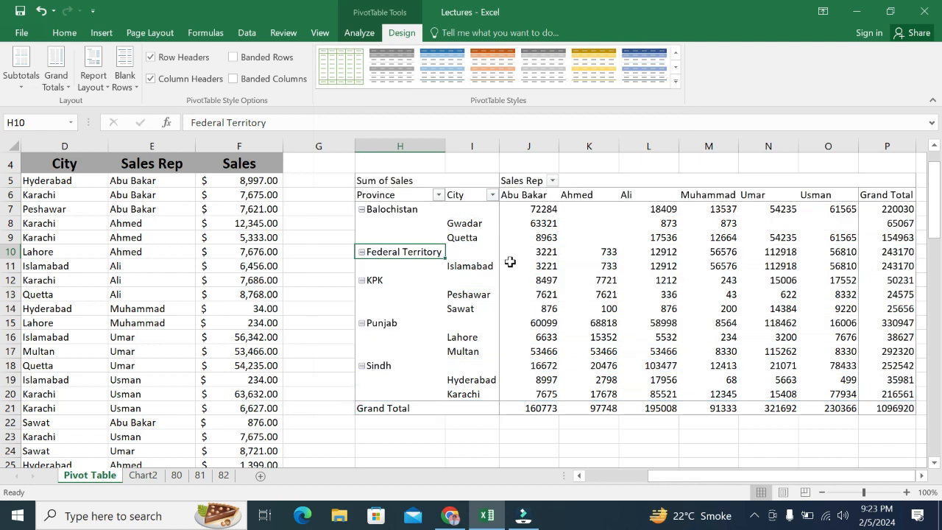
click(232, 59)
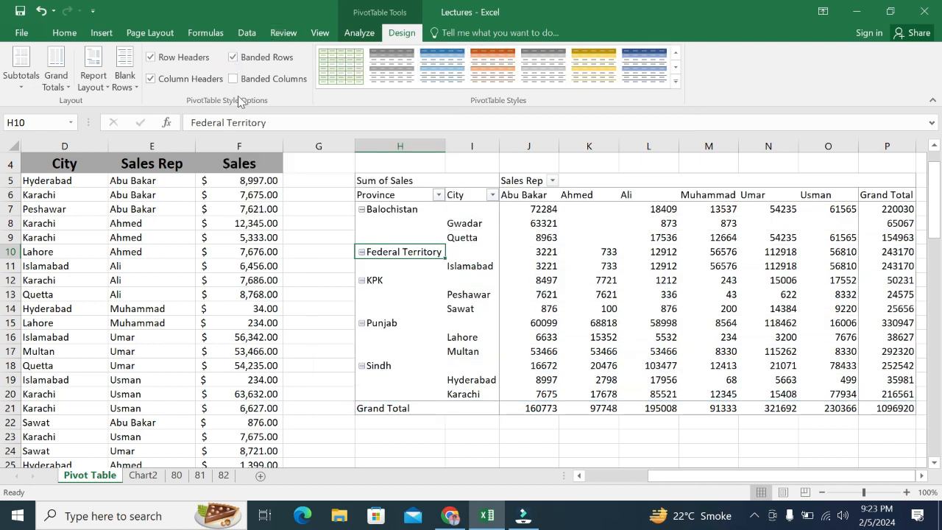
click(234, 81)
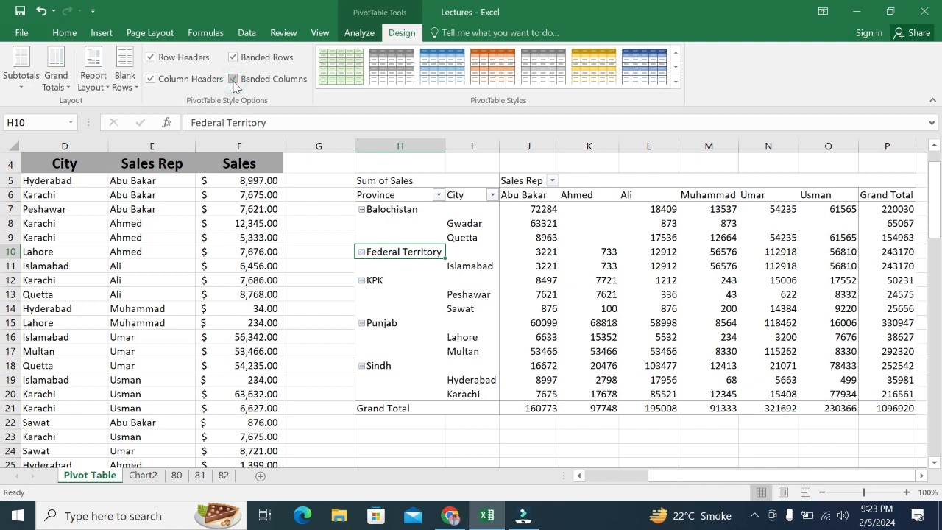
Step: Apply the dark grey medium style to the PivotTable, and turn off banded rows and banded columns after testing the column banding
click(392, 74)
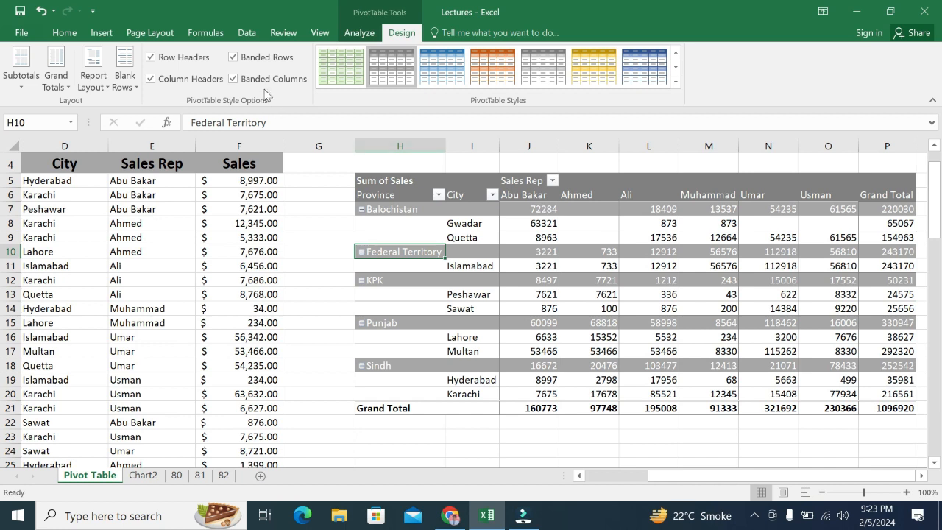
click(234, 80)
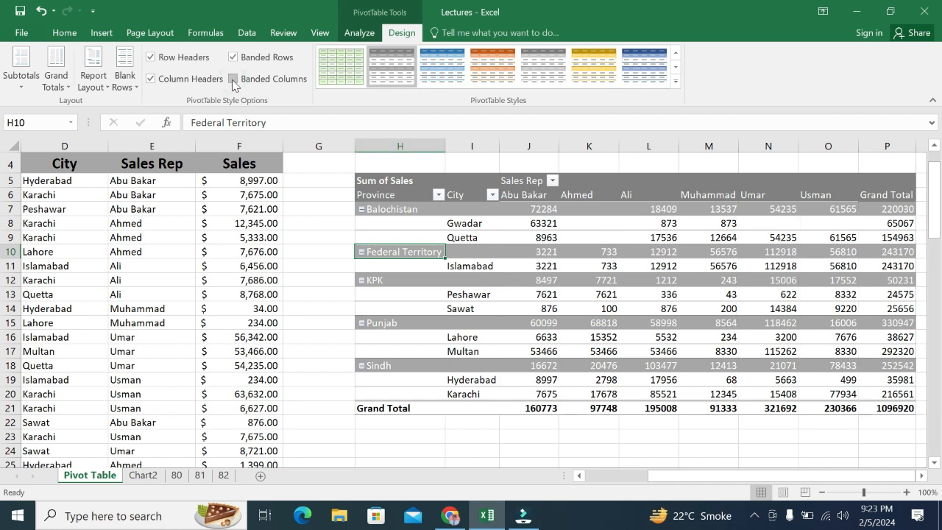
click(233, 79)
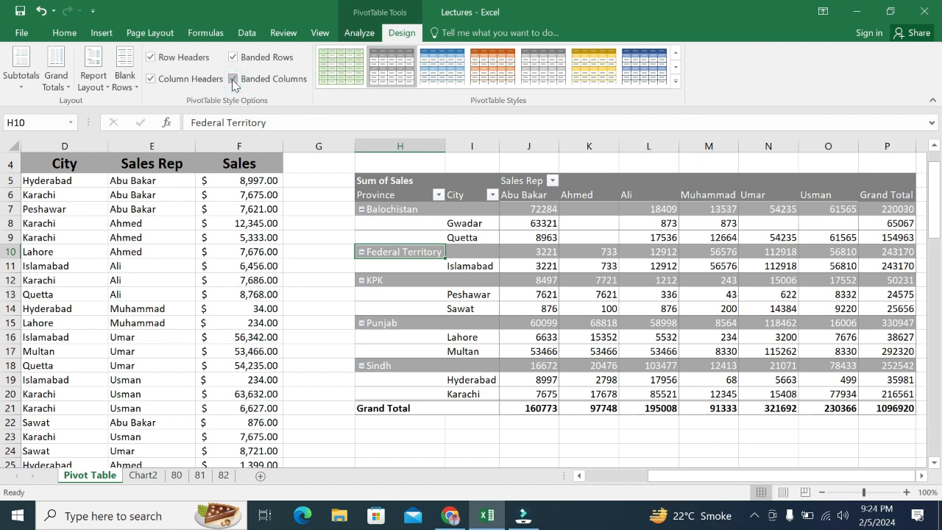
click(233, 80)
click(234, 80)
click(233, 58)
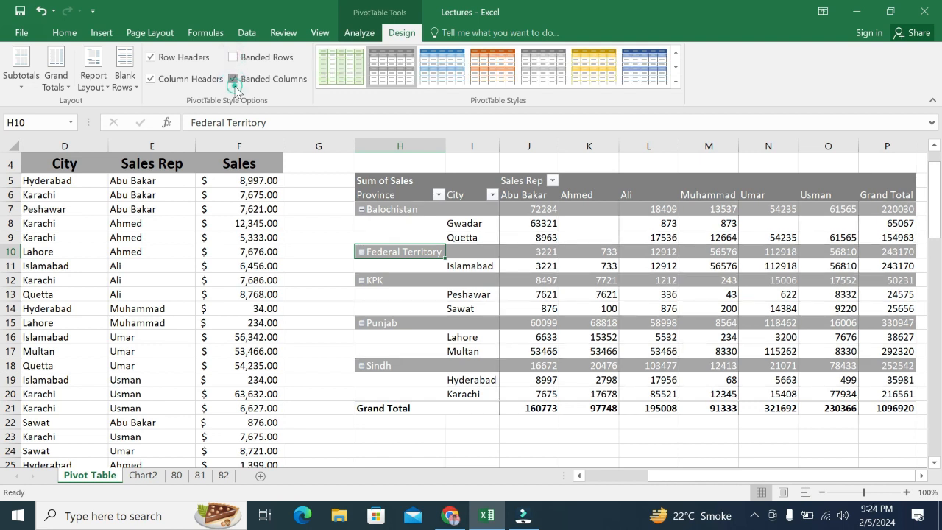
click(233, 79)
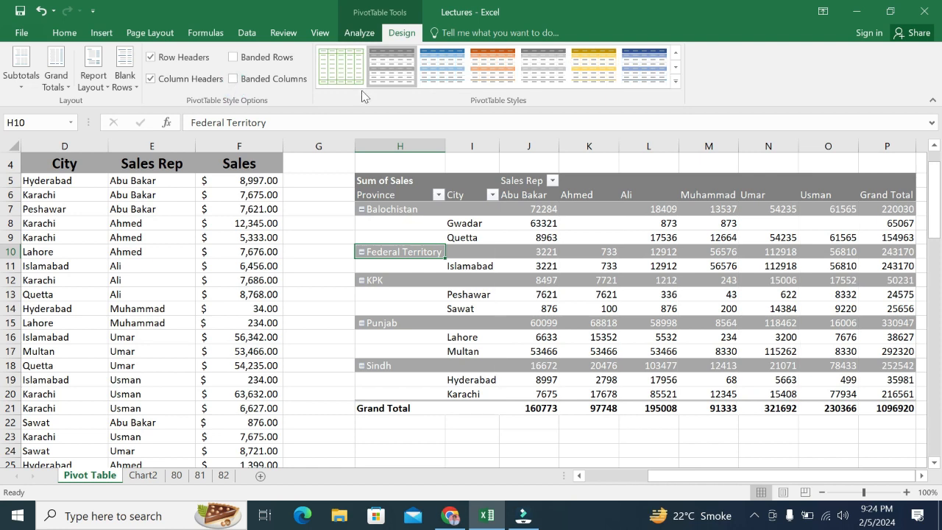
Step: Test the PivotTable's row headers and column headers style options by turning each off and back on
click(151, 58)
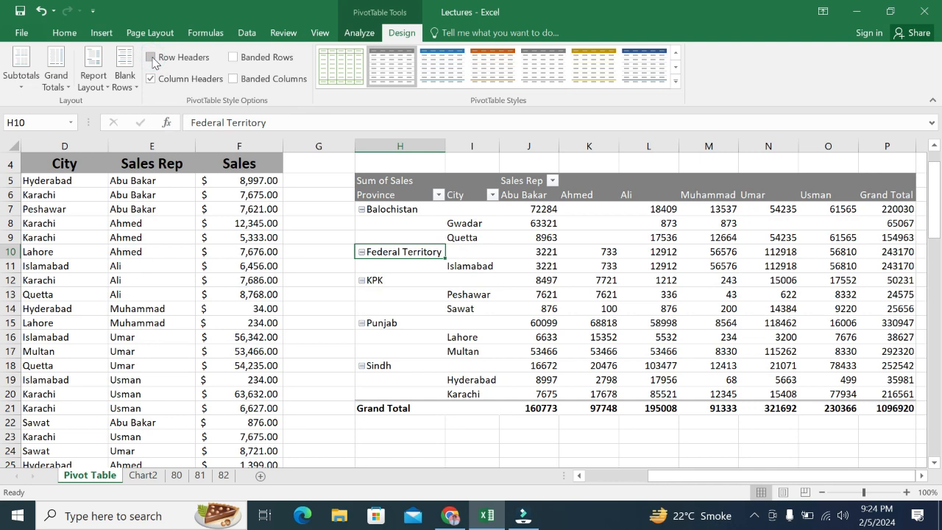
click(151, 59)
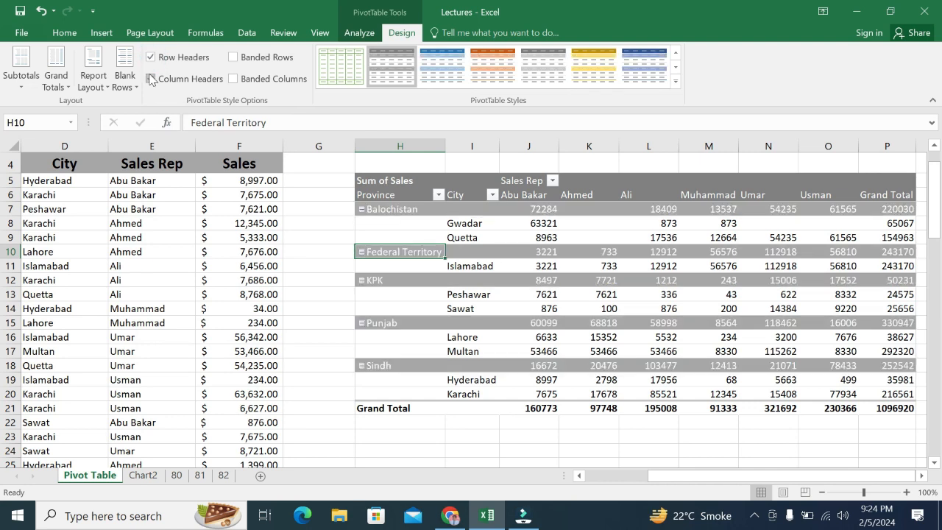
click(150, 78)
click(150, 79)
Step: Show the PivotTable in tabular form and repeat all item labels
click(107, 85)
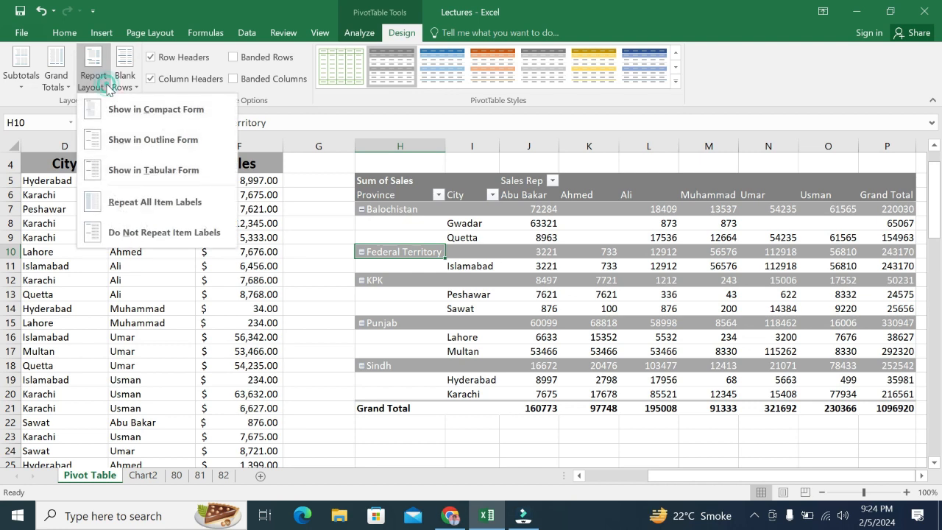
click(153, 174)
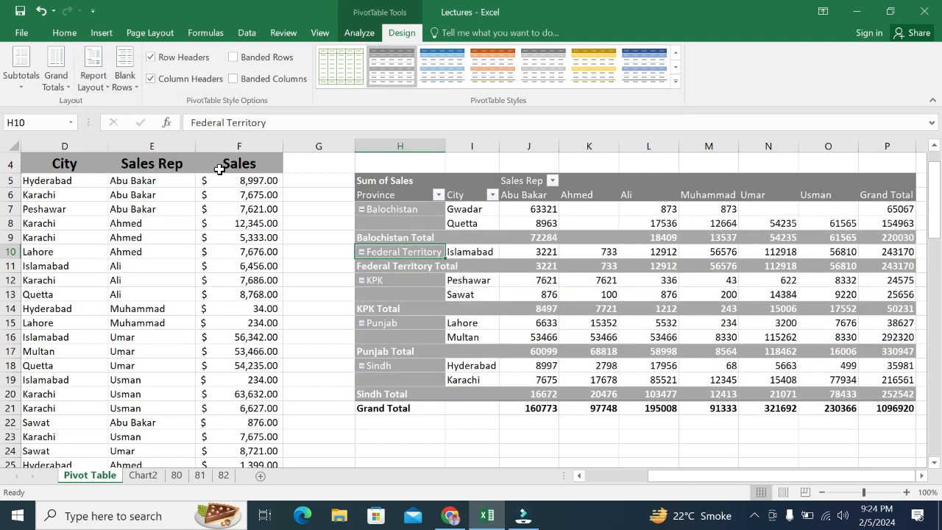
click(107, 86)
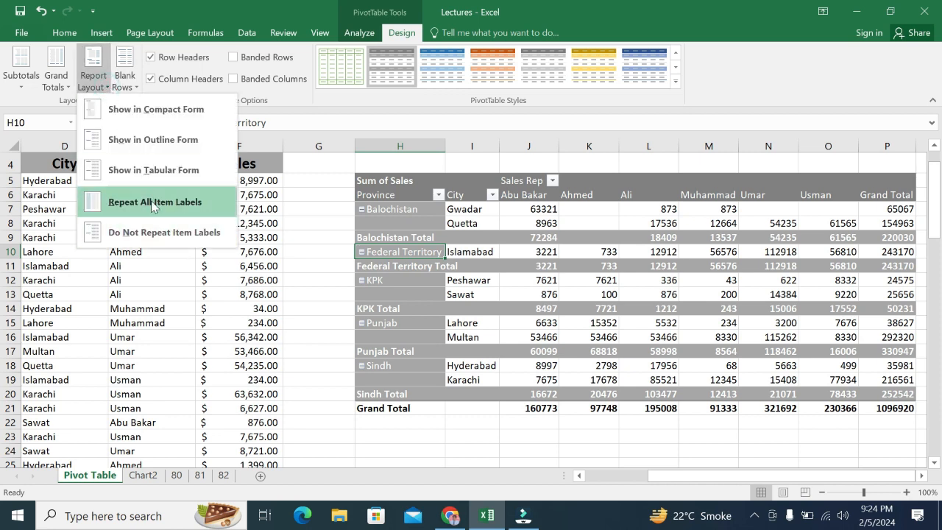
click(153, 203)
Step: Switch the PivotTable's report layout to outline form
click(92, 88)
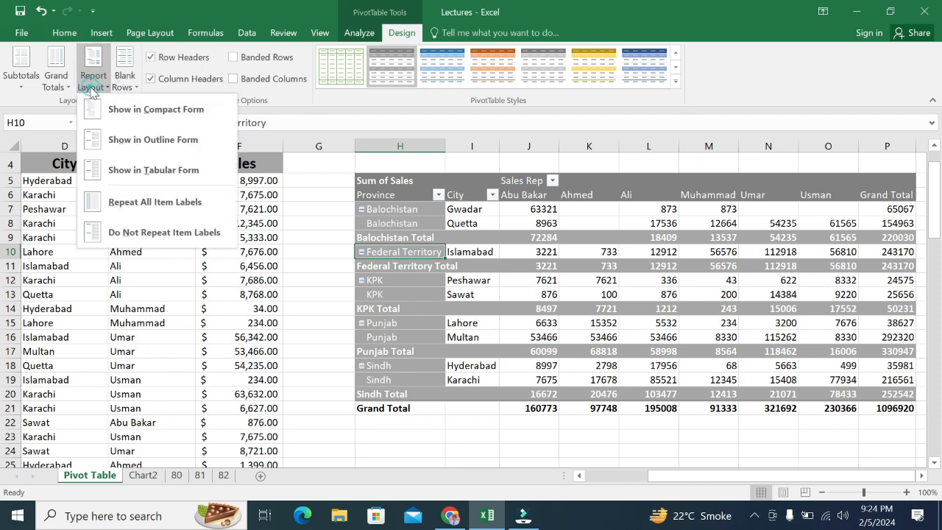
click(142, 140)
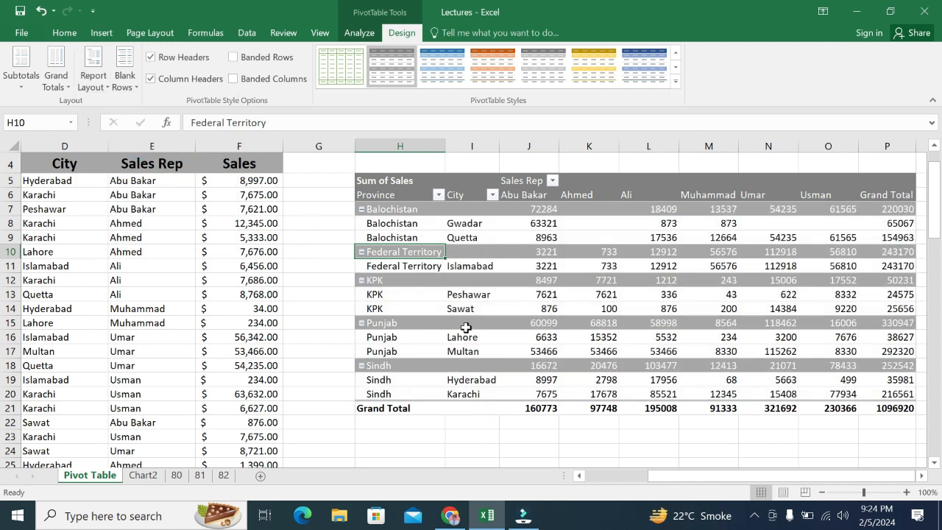
mouse_move(528, 312)
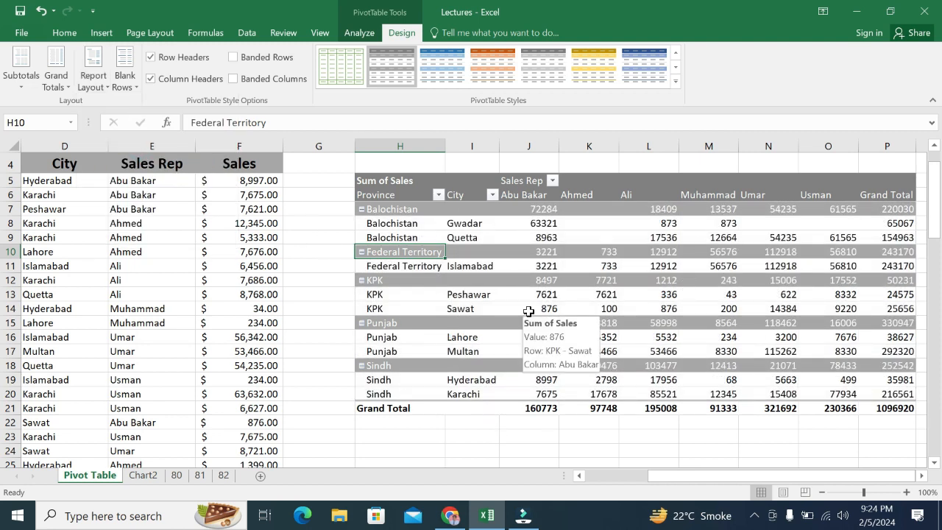
click(319, 33)
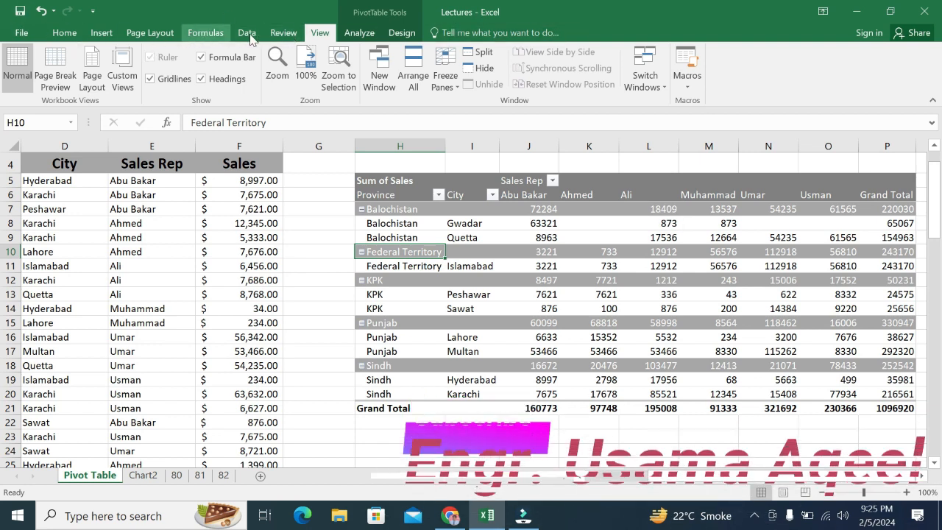
click(394, 34)
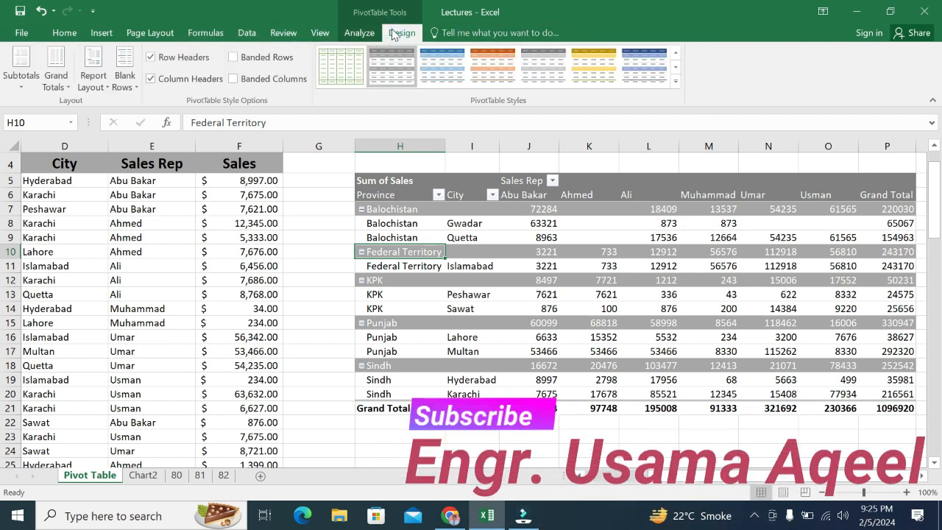
Step: Display the PivotTable field list and remove the Province field from the rows area
click(363, 32)
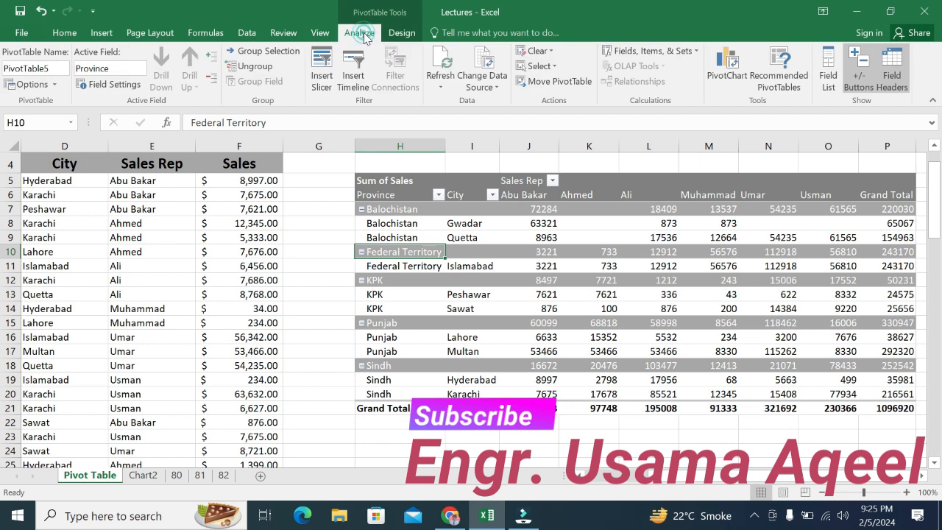
click(824, 84)
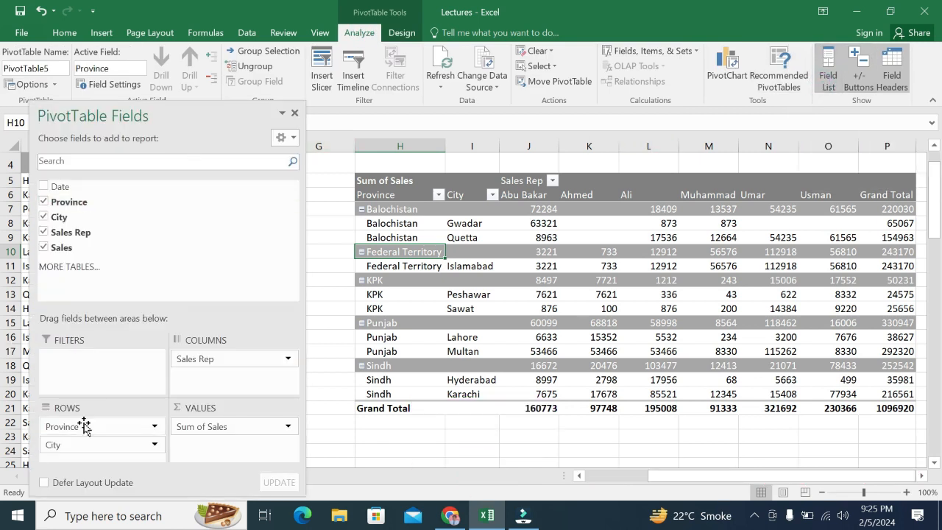
drag(107, 426, 72, 207)
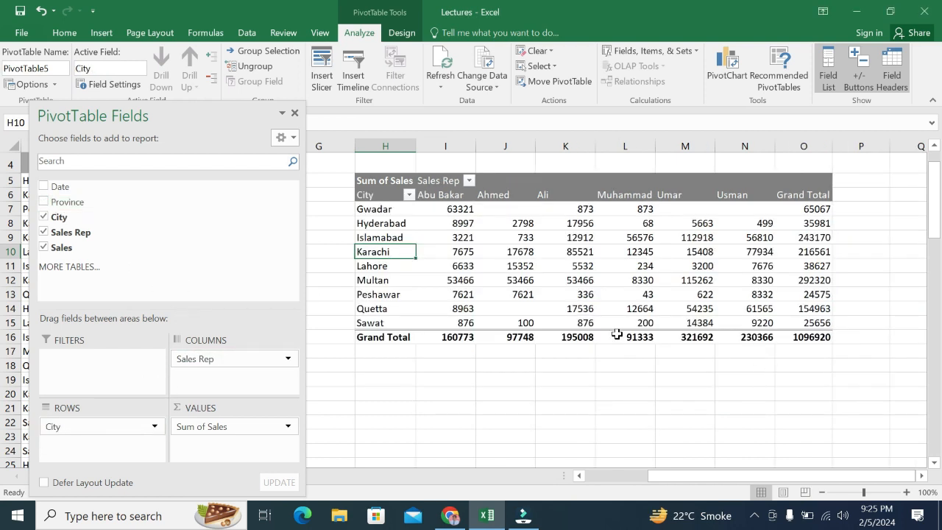